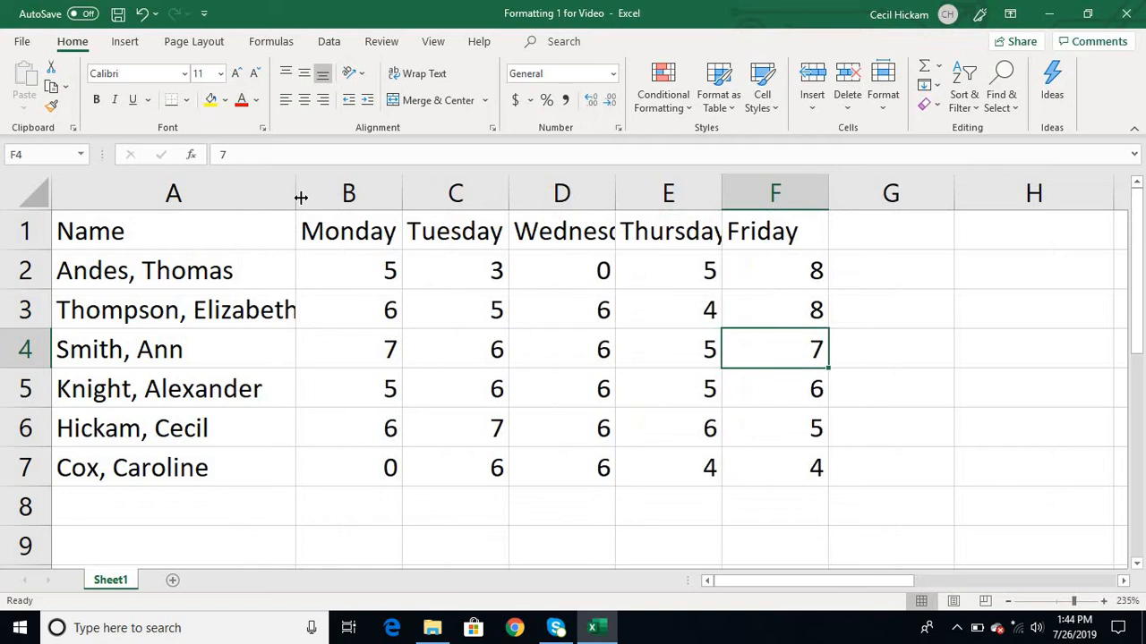
# - Narrow column A, apply the Shrink to fit text control to it, and adjust its width so the names scale with it
pyautogui.moveTo(296, 199); pyautogui.dragTo(226, 198)
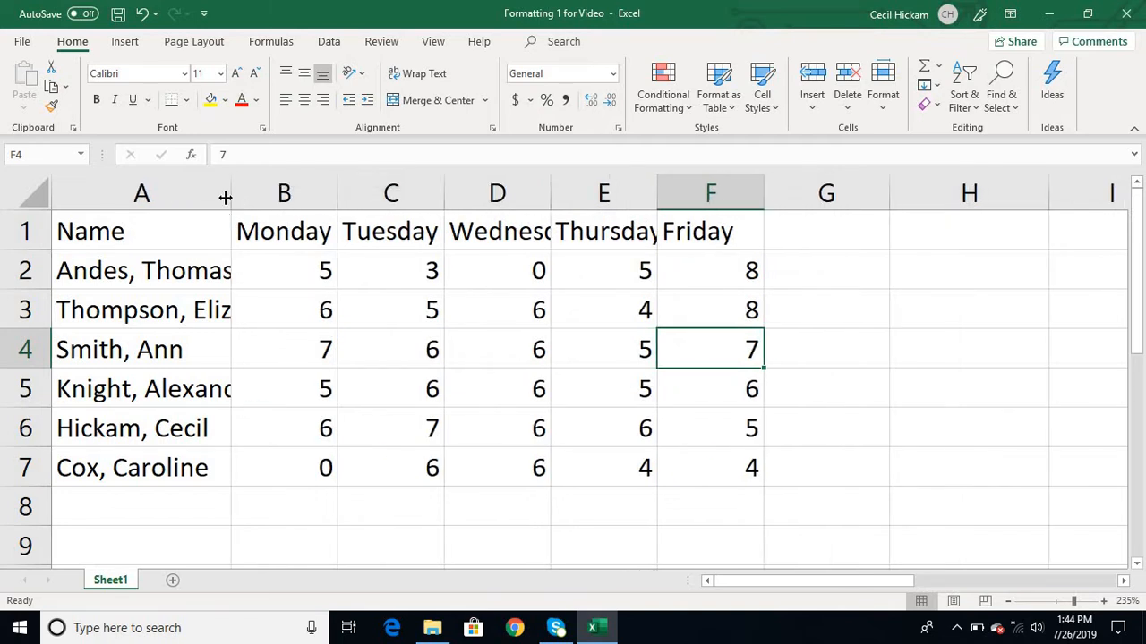
pyautogui.click(178, 197)
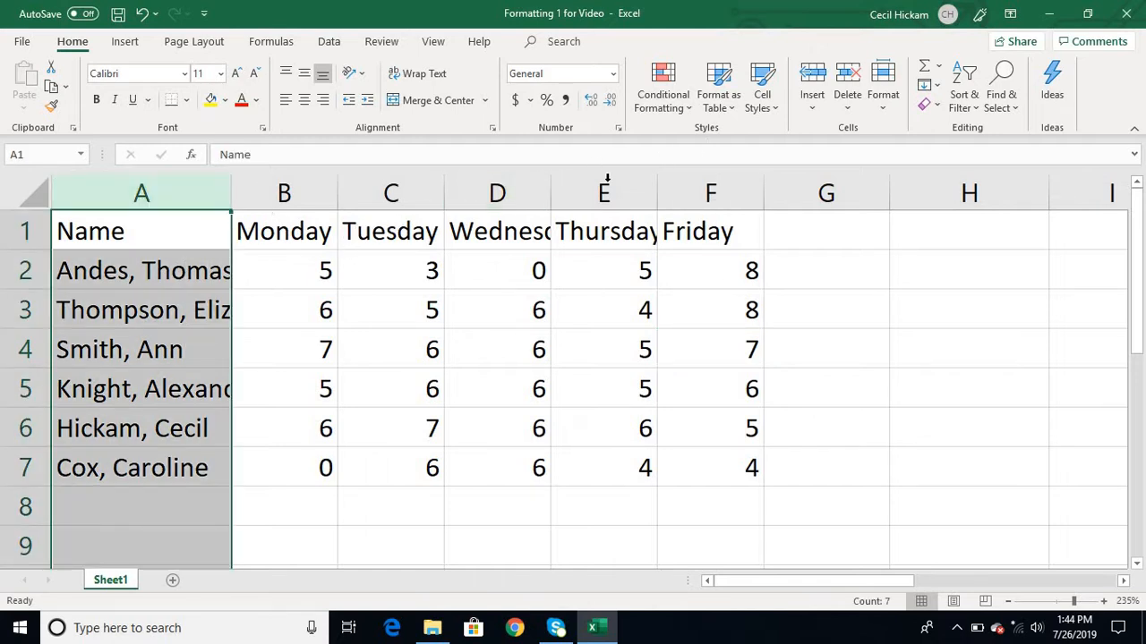
pyautogui.click(882, 111)
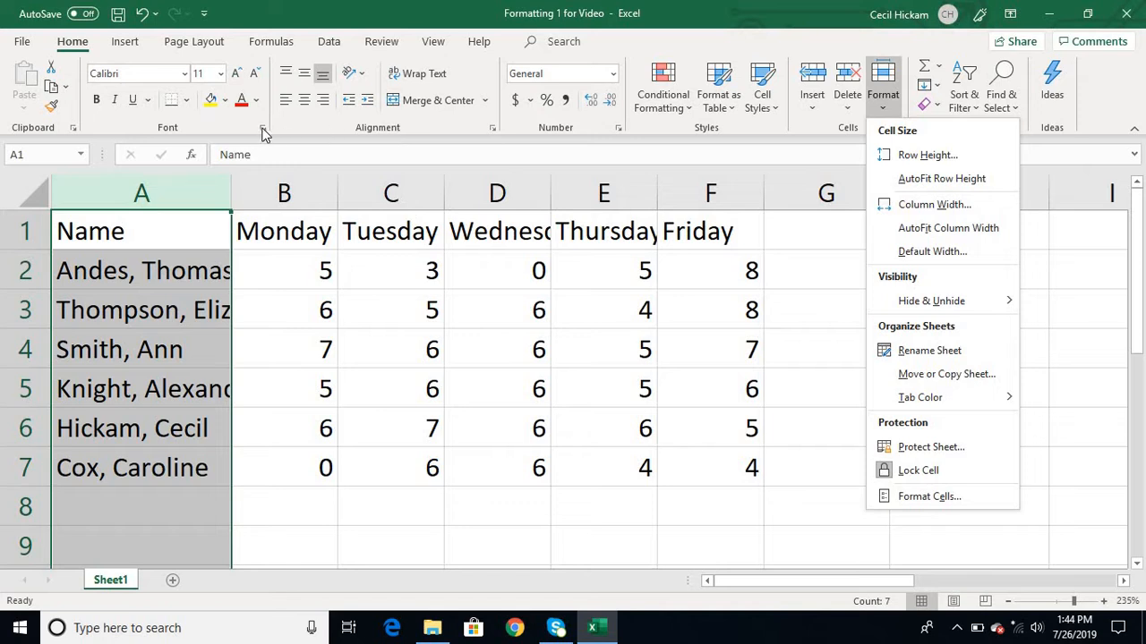
pyautogui.click(493, 130)
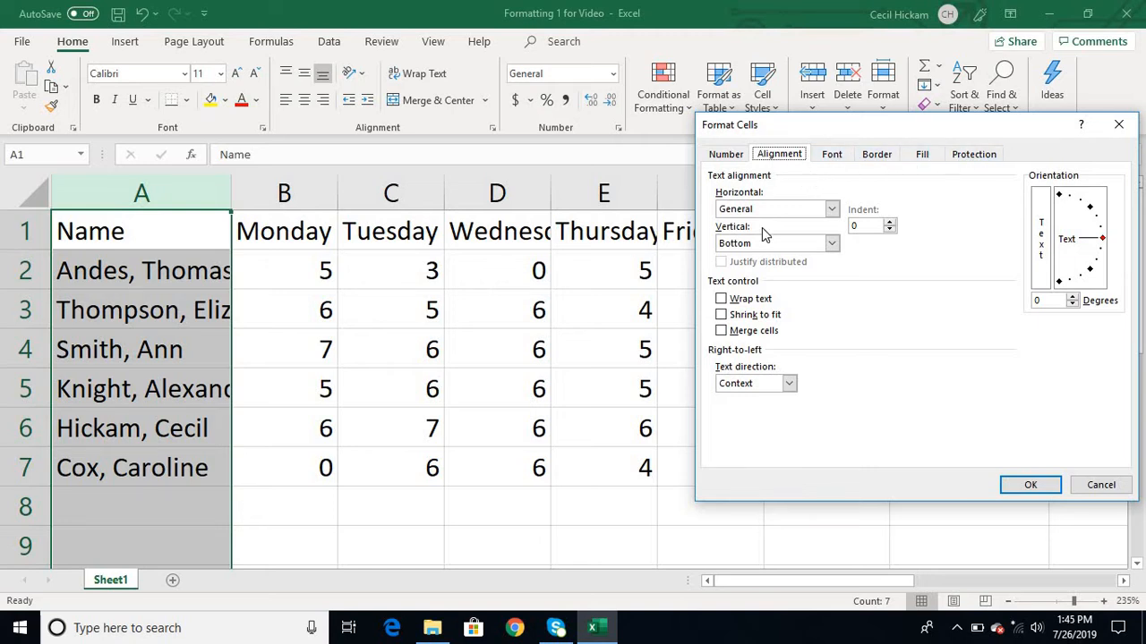
pyautogui.click(721, 315)
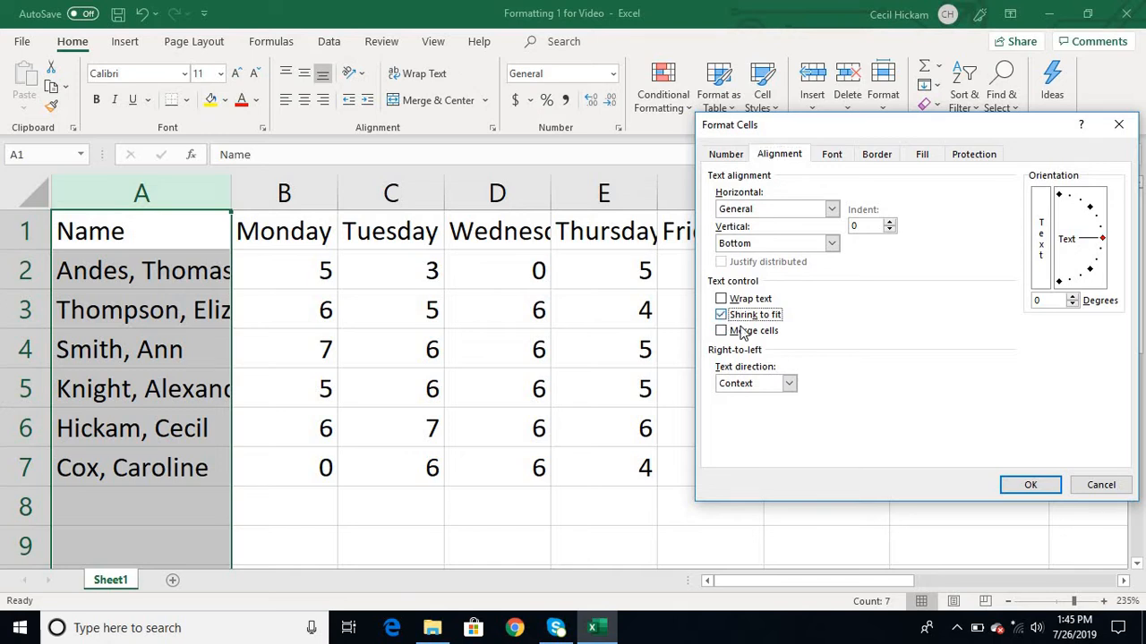
pyautogui.click(1020, 484)
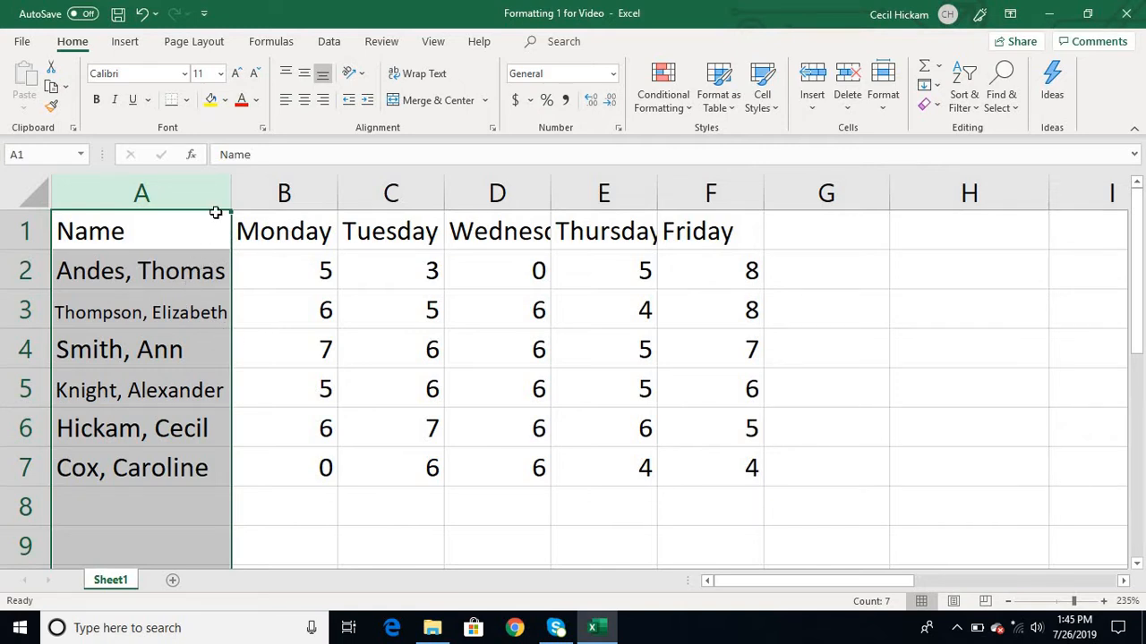
pyautogui.moveTo(231, 193); pyautogui.dragTo(161, 200)
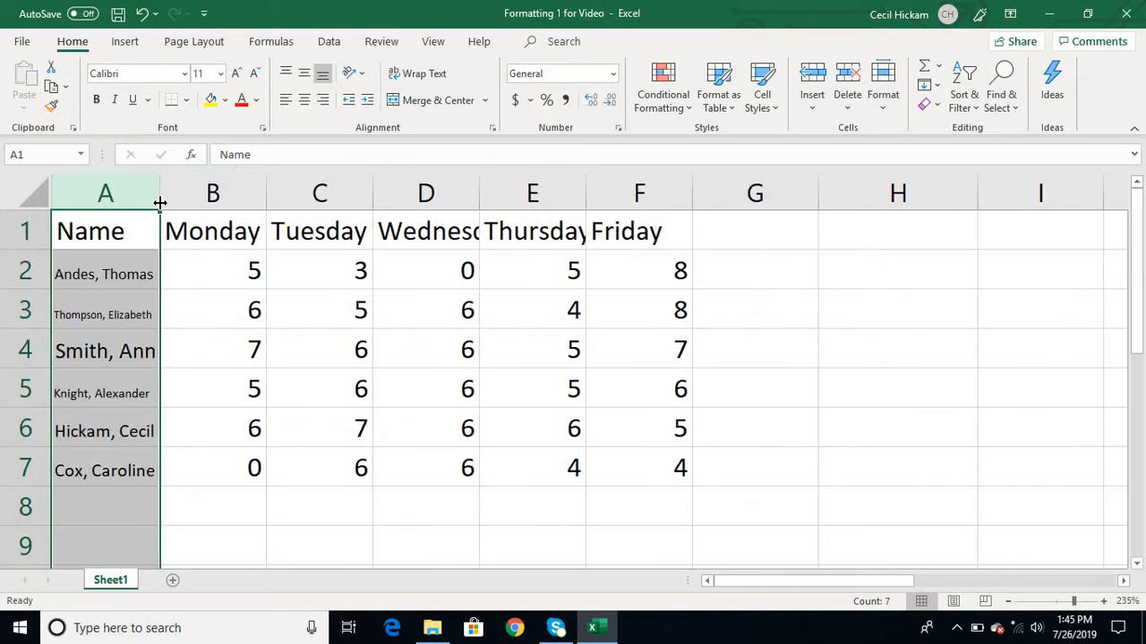
pyautogui.moveTo(159, 203); pyautogui.dragTo(217, 193)
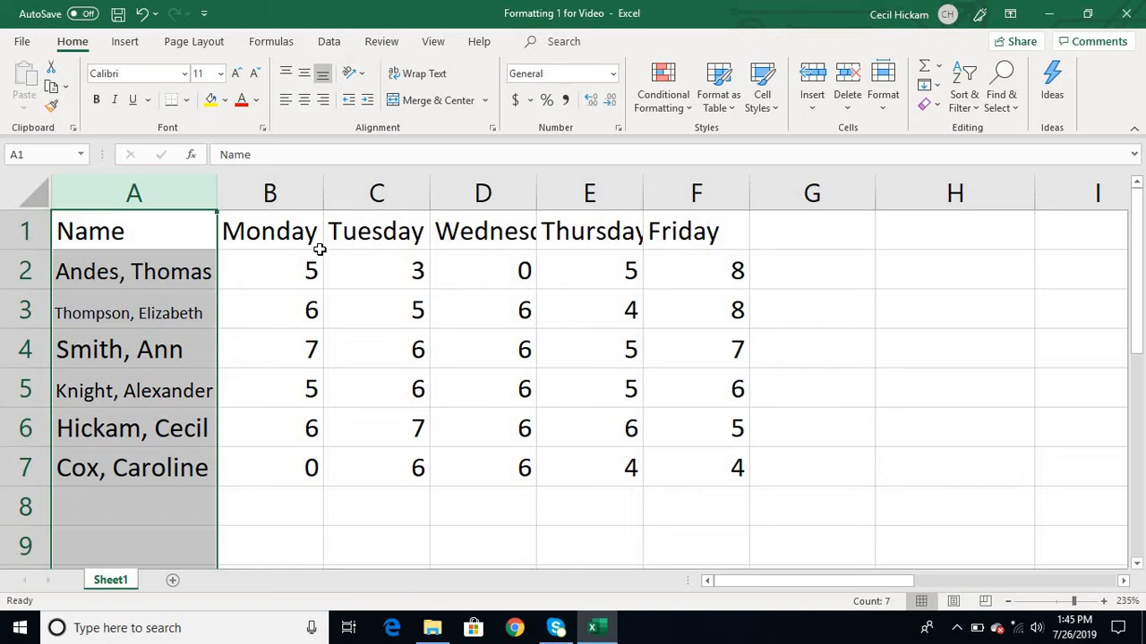
# - Rotate the weekday headings in B1:F1 to a 90-degree text orientation
pyautogui.click(301, 223)
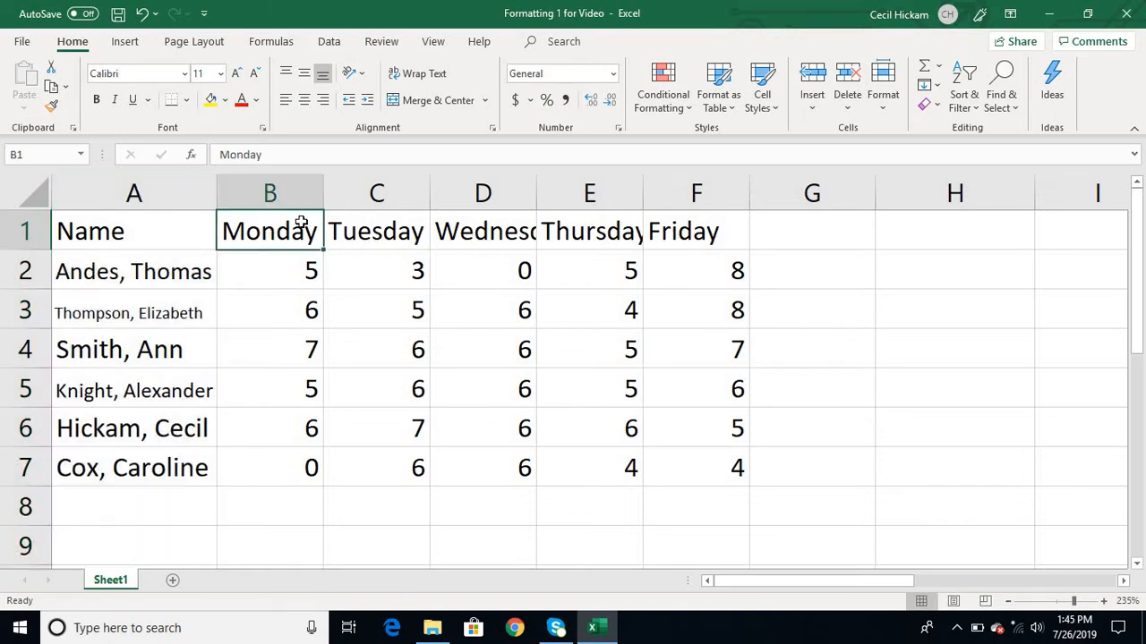
pyautogui.moveTo(302, 222); pyautogui.dragTo(693, 230)
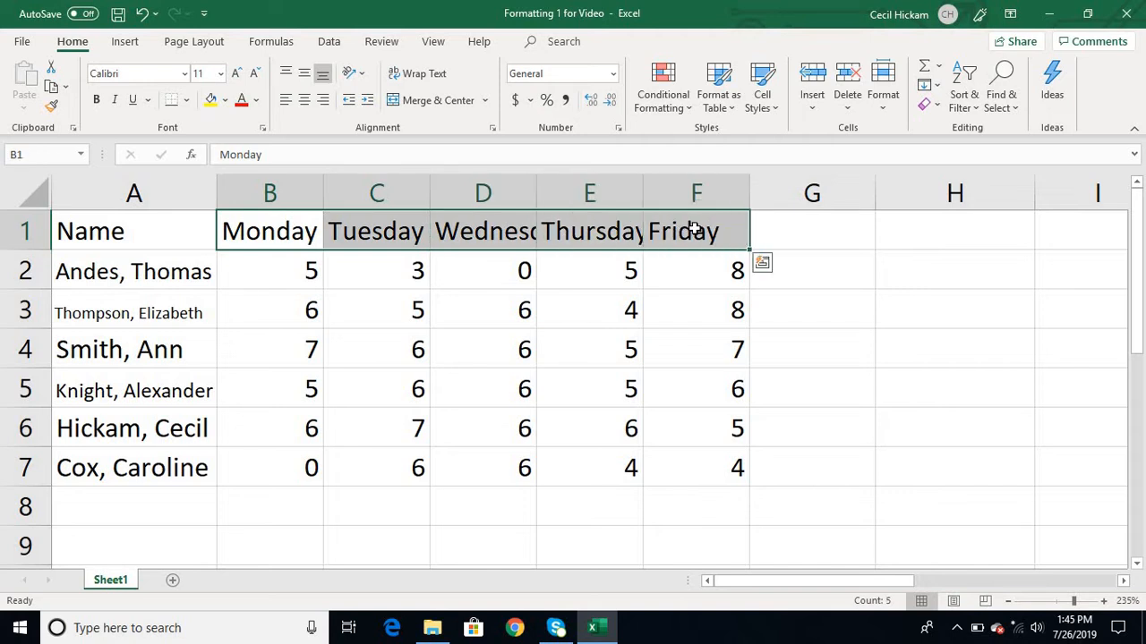
pyautogui.click(884, 107)
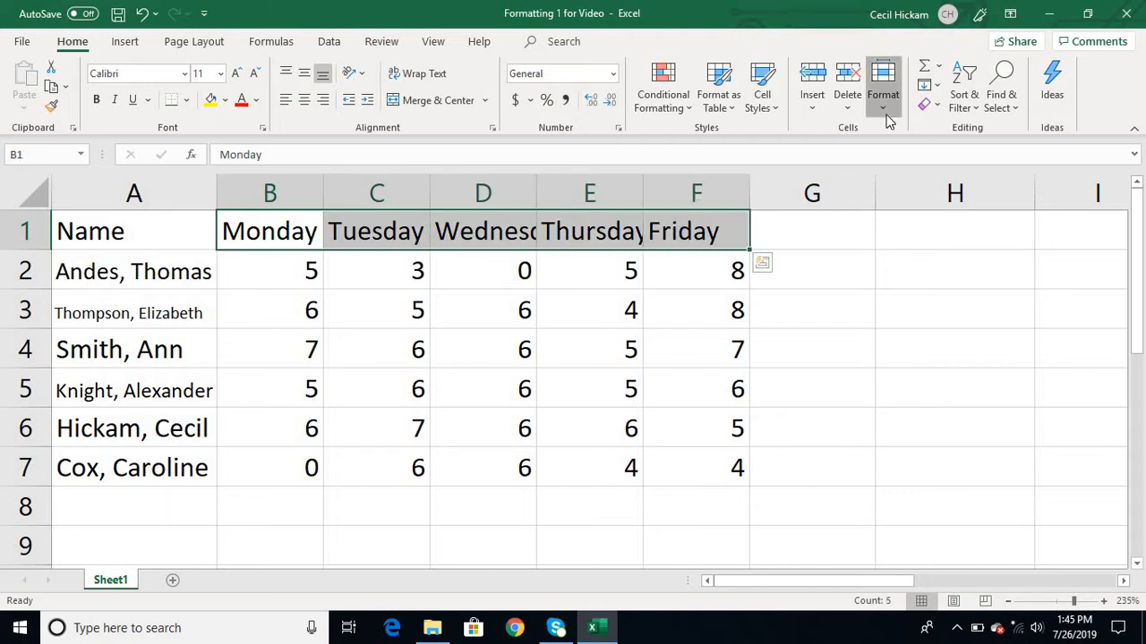
pyautogui.click(917, 497)
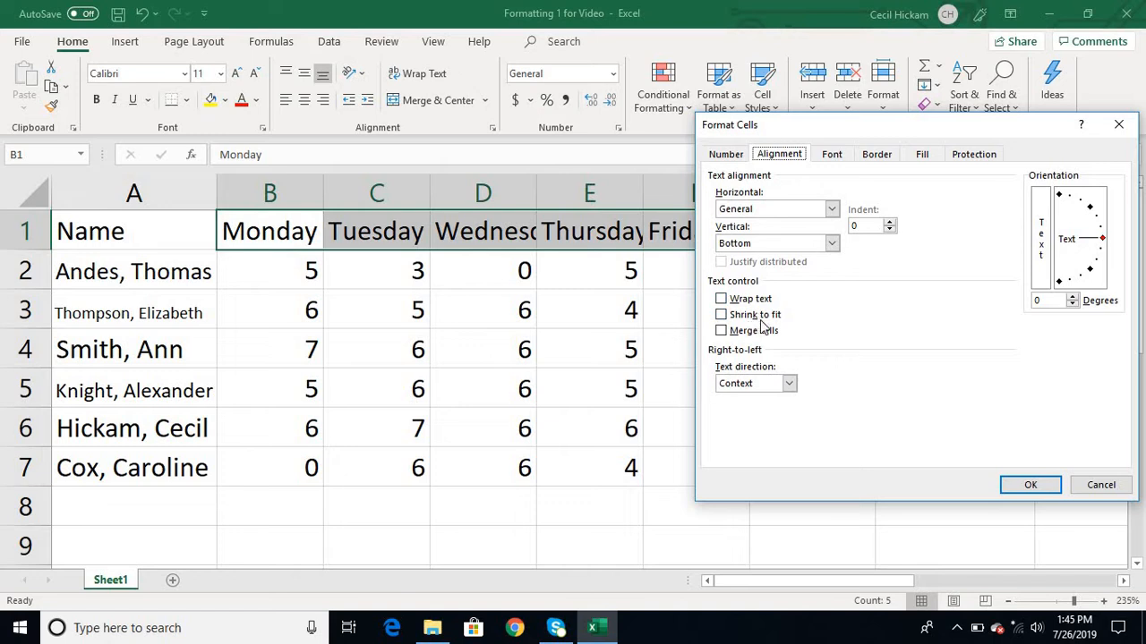
pyautogui.click(1059, 198)
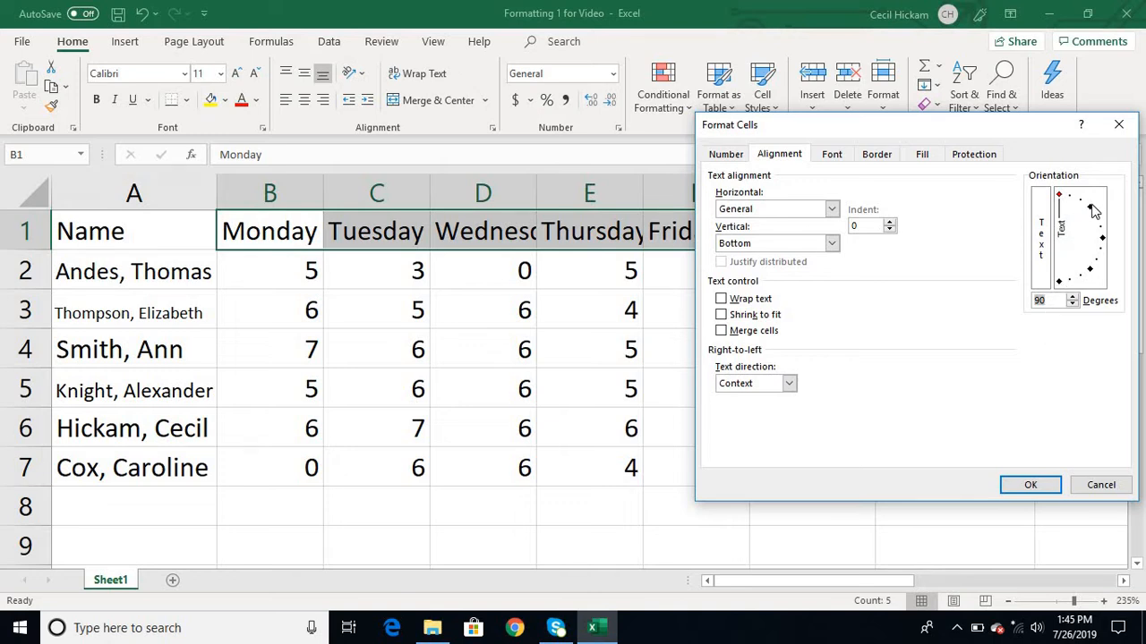
pyautogui.click(1027, 486)
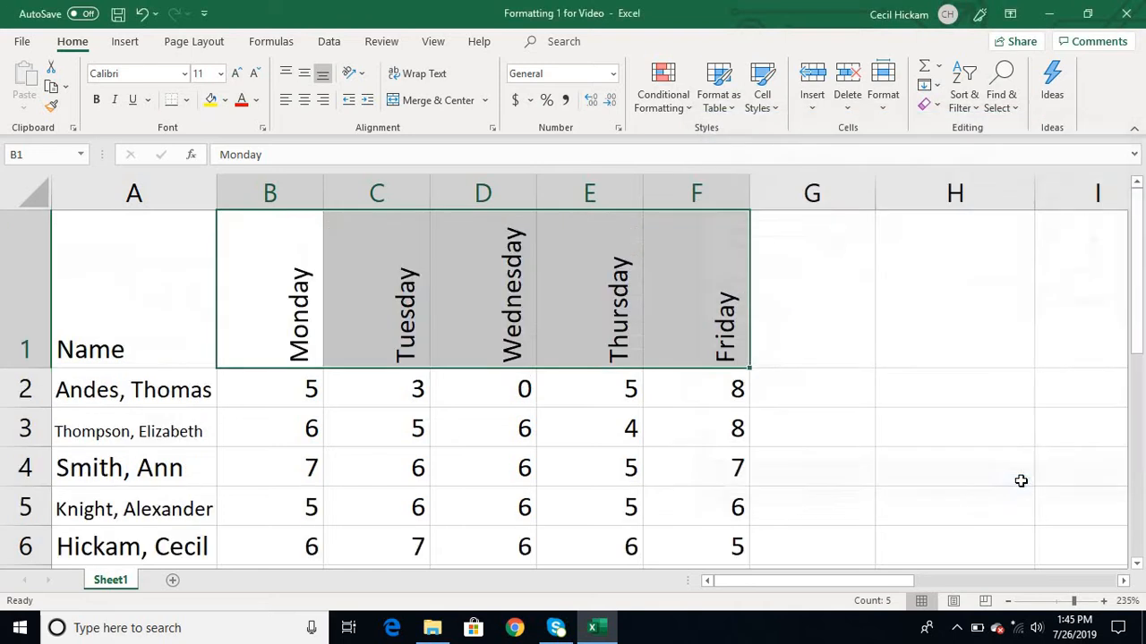
pyautogui.scroll(-1, 612, 421)
pyautogui.scroll(1, 612, 420)
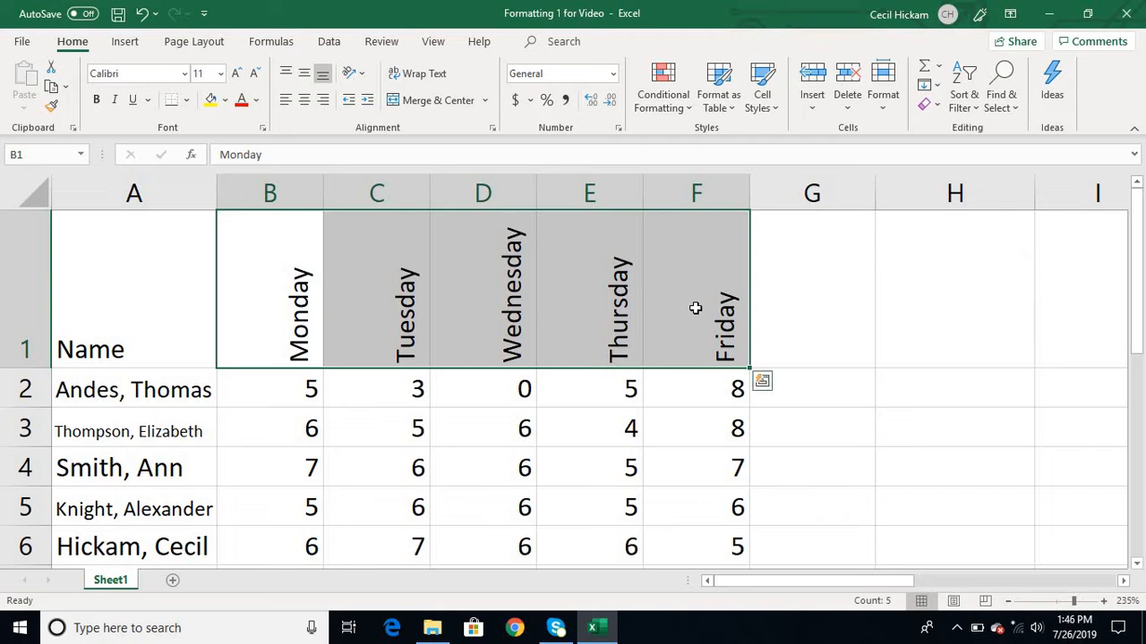
# - AutoFit the widths of columns B to F to the rotated weekday headings
pyautogui.click(883, 112)
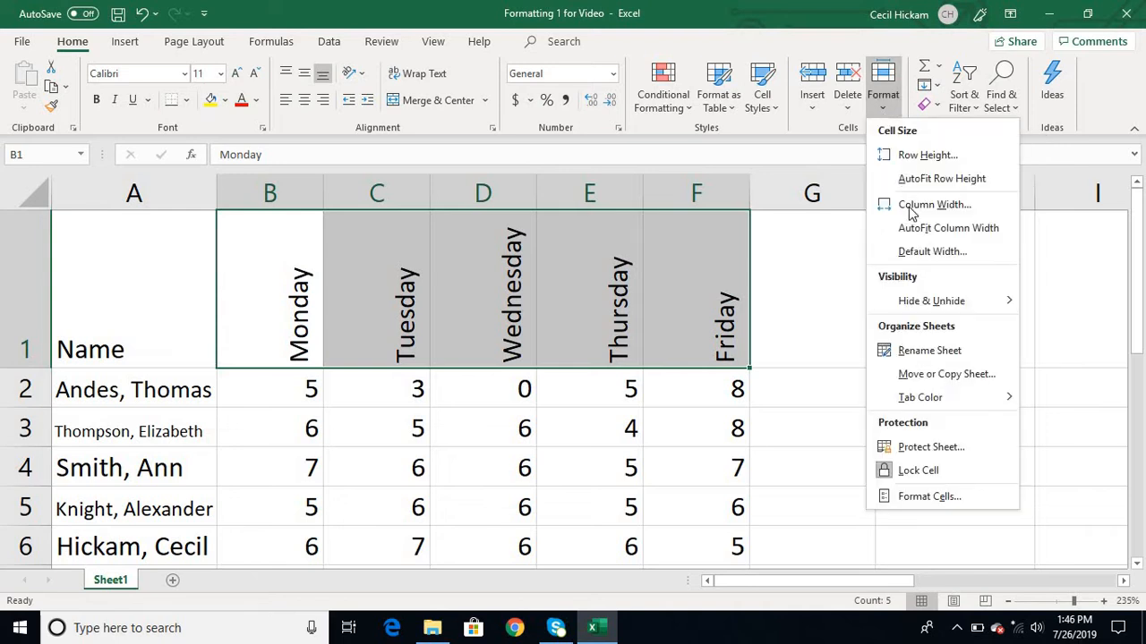
pyautogui.click(913, 235)
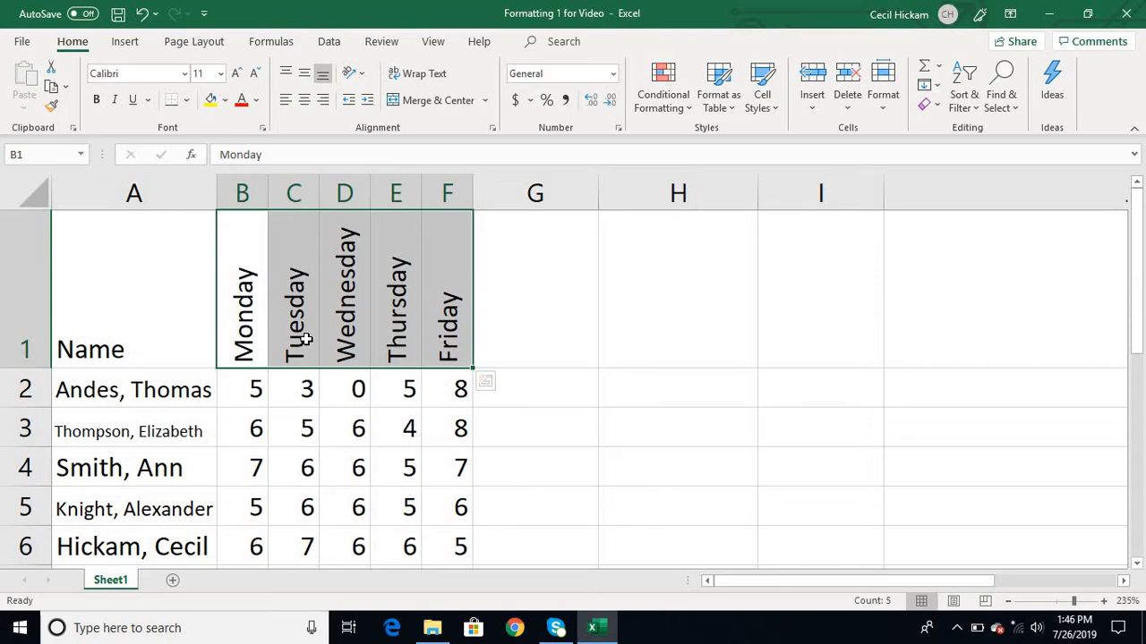
pyautogui.scroll(-2, 304, 337)
pyautogui.scroll(2, 304, 341)
pyautogui.scroll(1, 268, 343)
# - Set the text orientation of the weekday headings in B1:F1 to 0 degrees
pyautogui.click(882, 109)
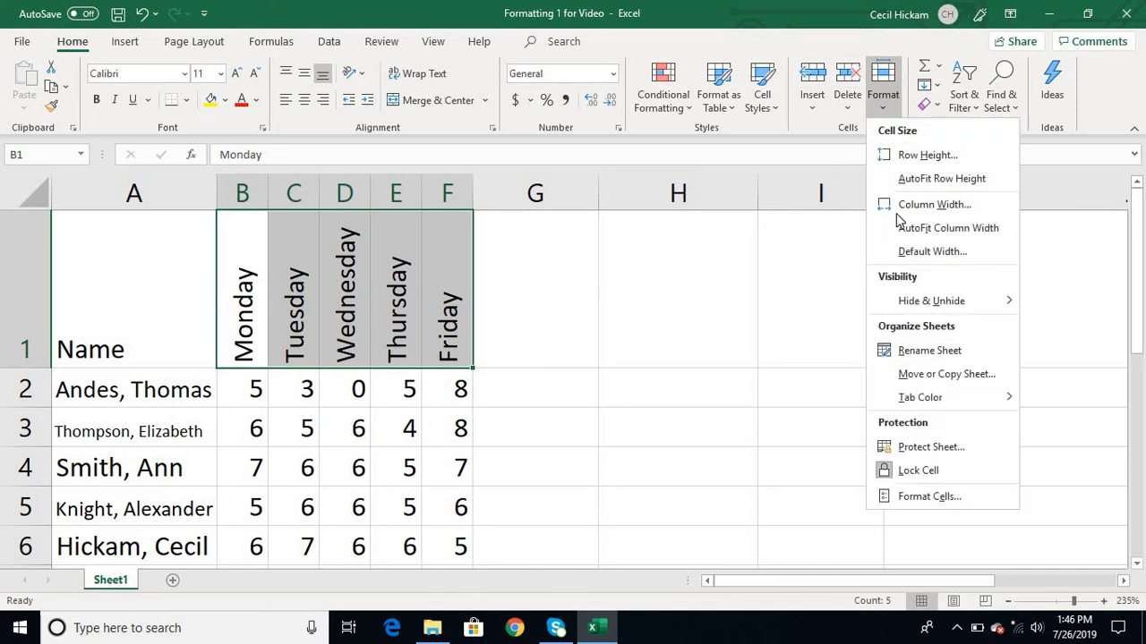
pyautogui.click(926, 498)
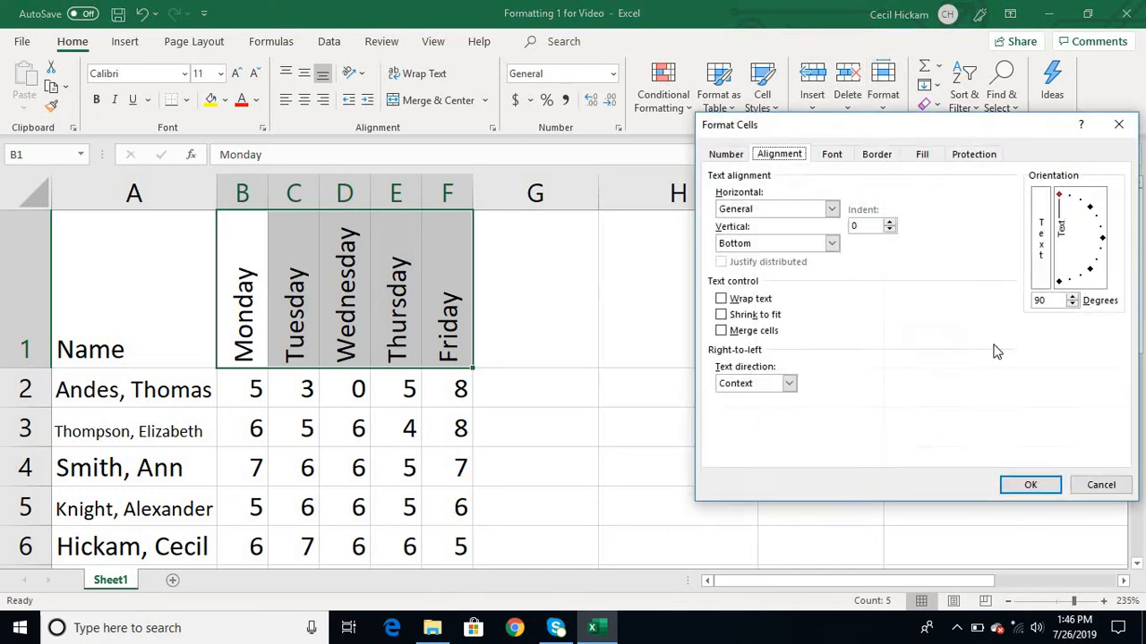
pyautogui.click(1100, 239)
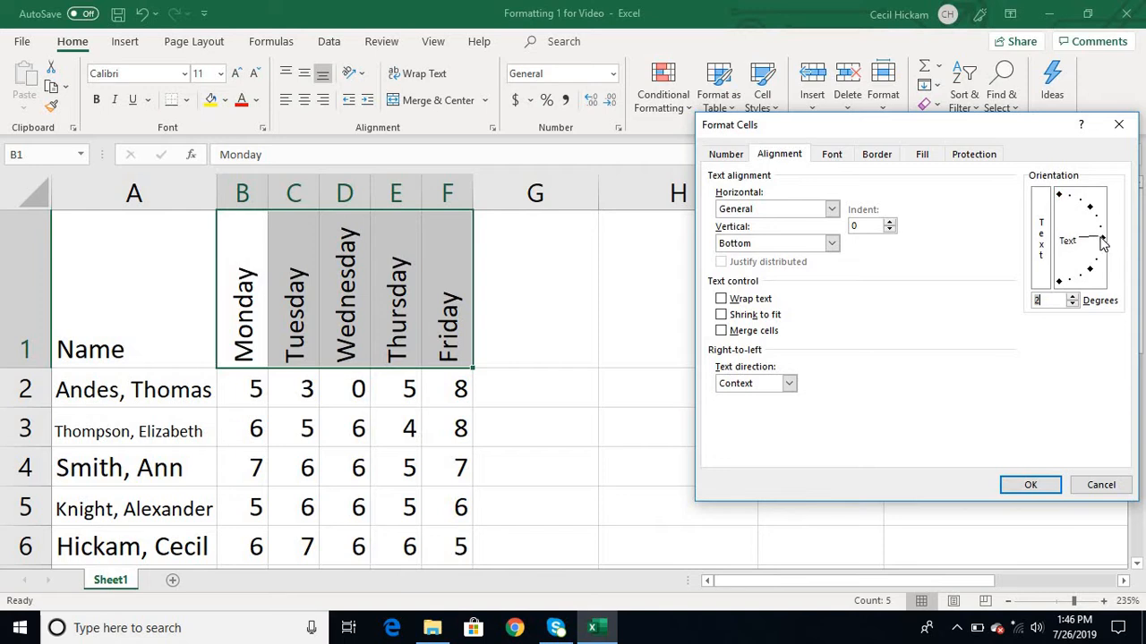
pyautogui.click(1104, 240)
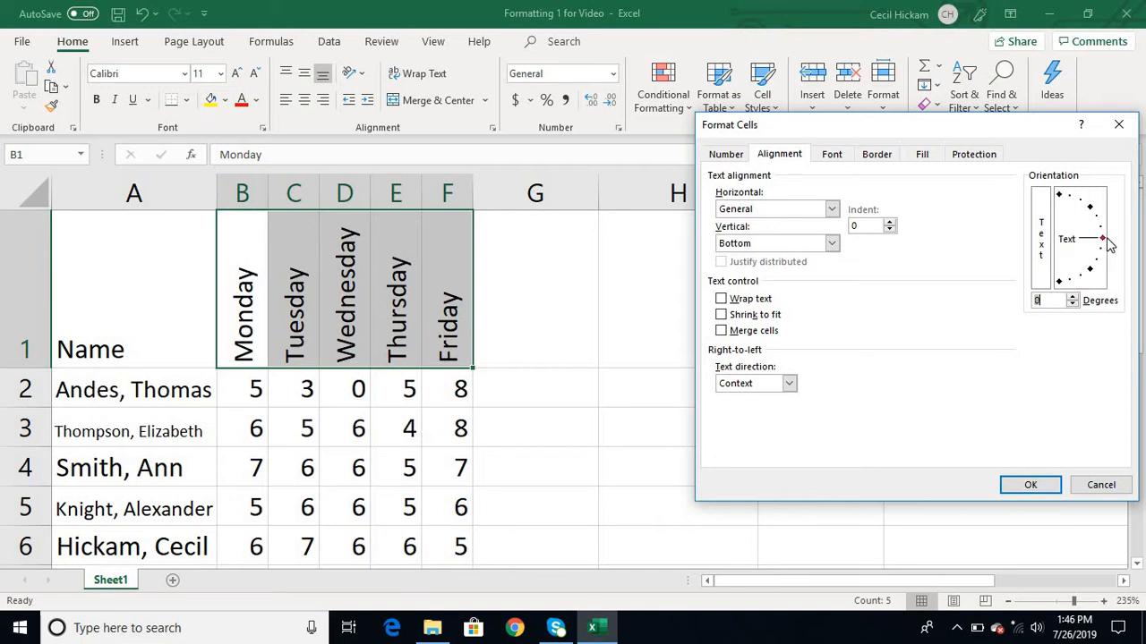
pyautogui.click(1030, 484)
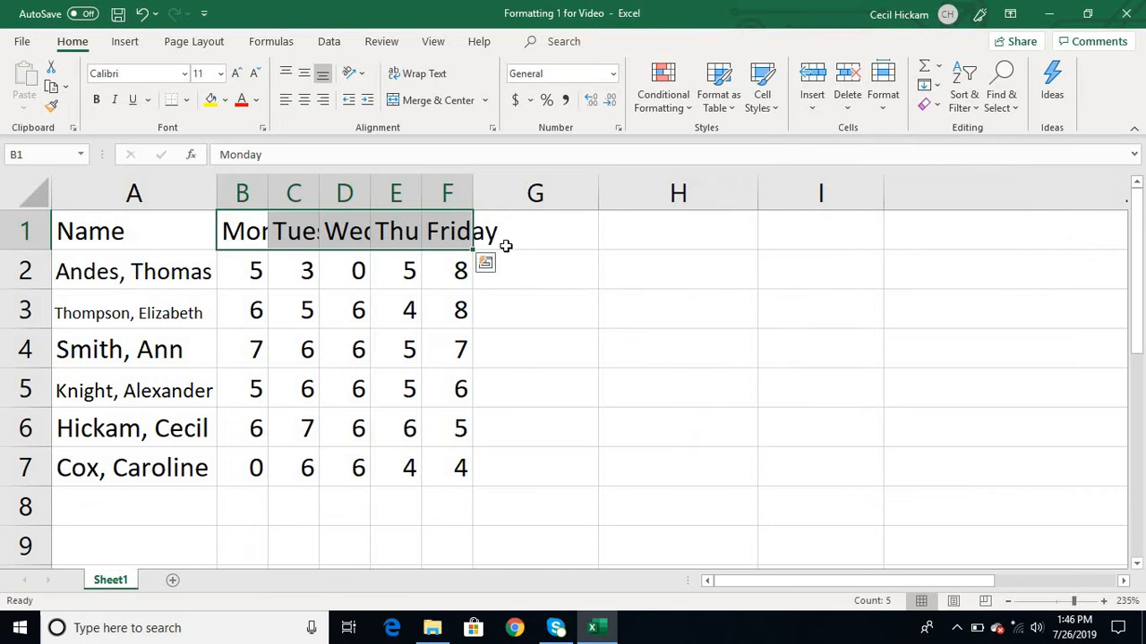
# - AutoFit the widths of columns B to F to the horizontal weekday headings
pyautogui.click(885, 116)
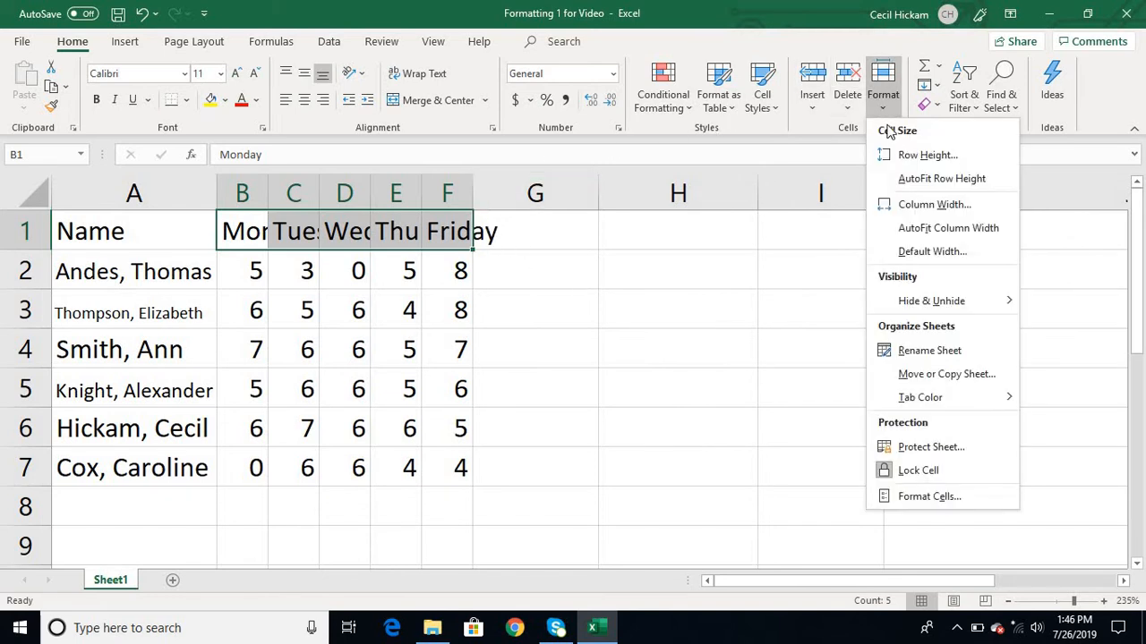
pyautogui.click(934, 228)
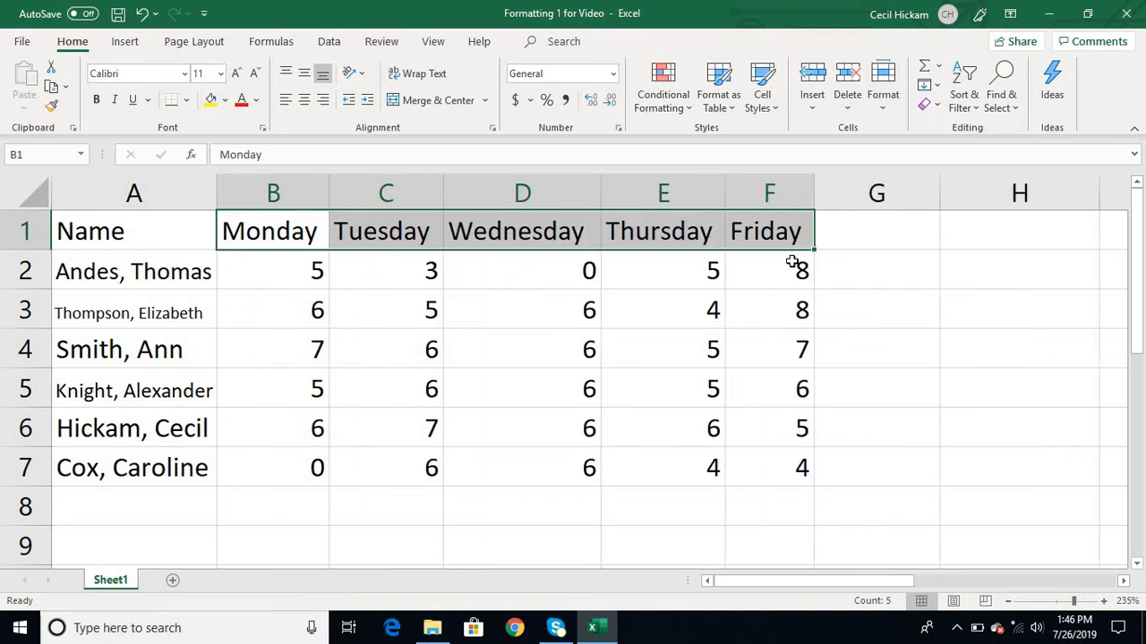
pyautogui.click(541, 362)
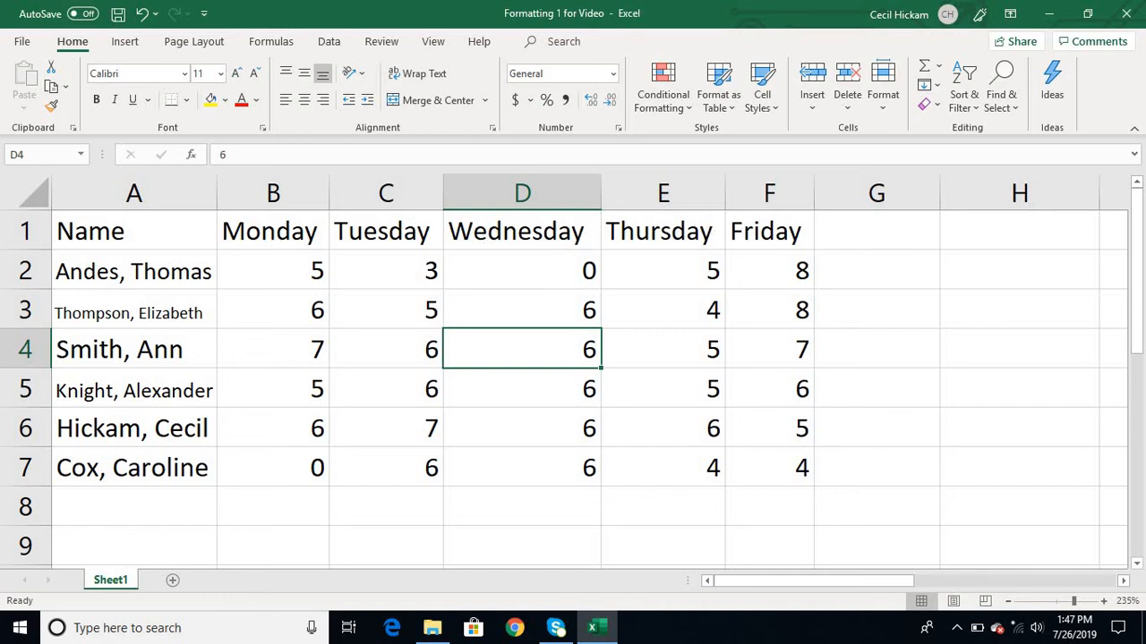
# - Insert a blank sheet row above the row of weekday headings
pyautogui.click(25, 231)
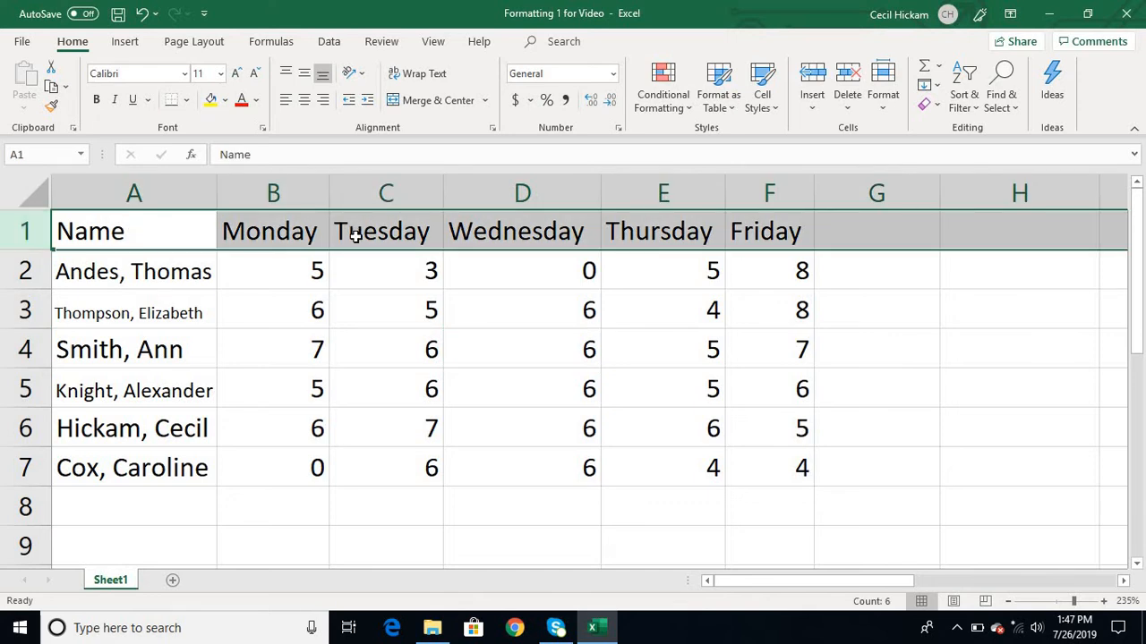
pyautogui.click(812, 108)
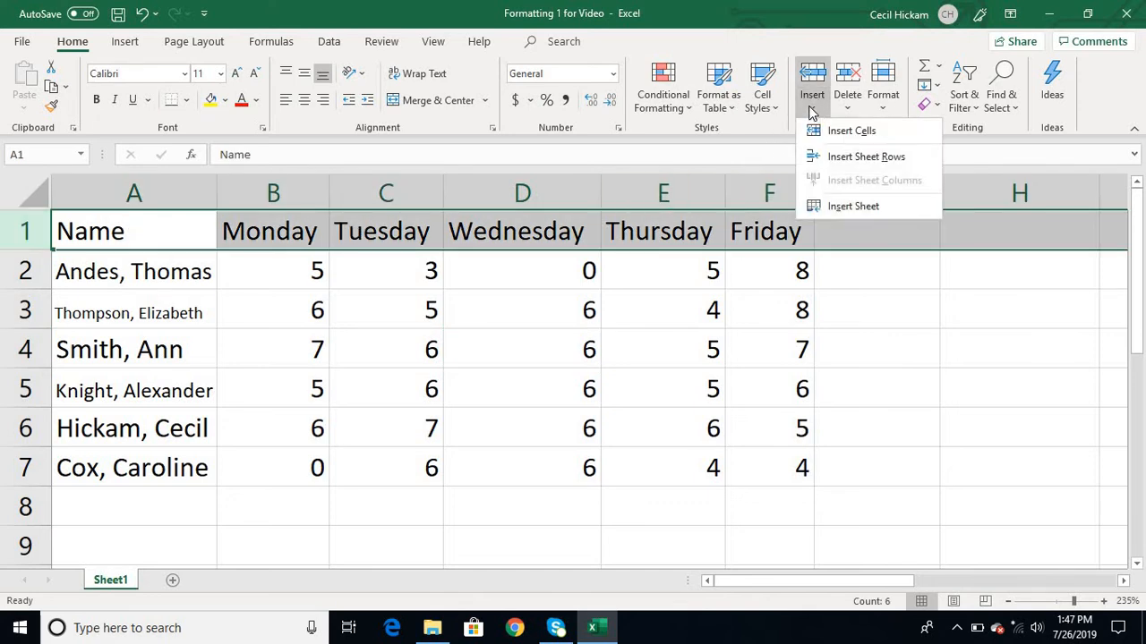
pyautogui.click(823, 157)
pyautogui.click(504, 353)
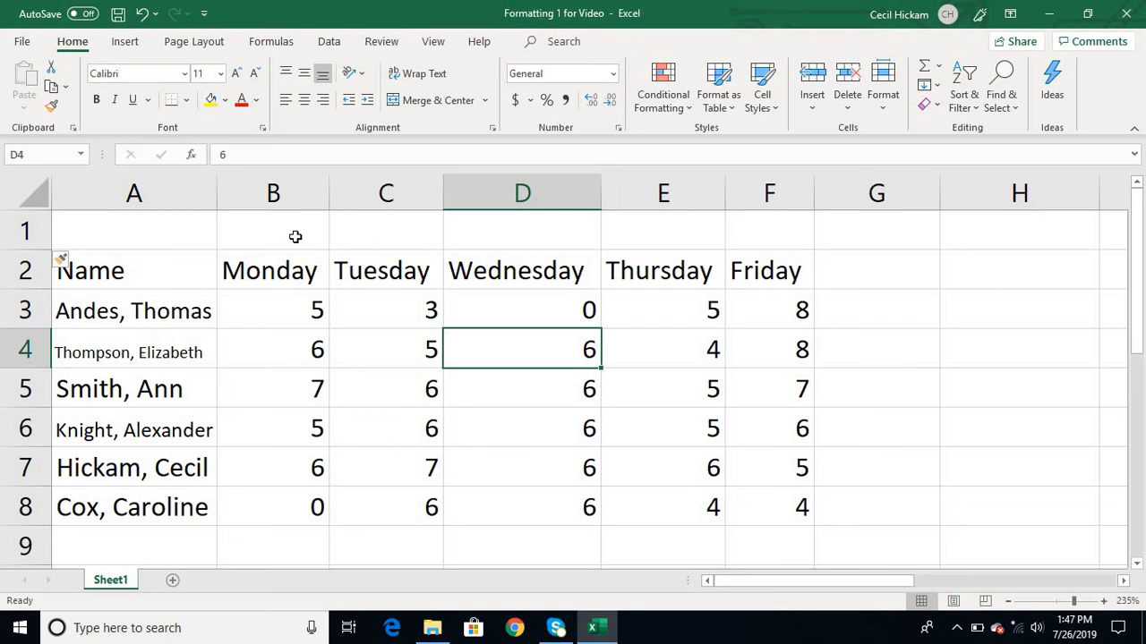
# - Merge cells B1:F1 above the weekday headings and enter "Week 1" in the merged cell
pyautogui.moveTo(296, 236); pyautogui.dragTo(727, 229)
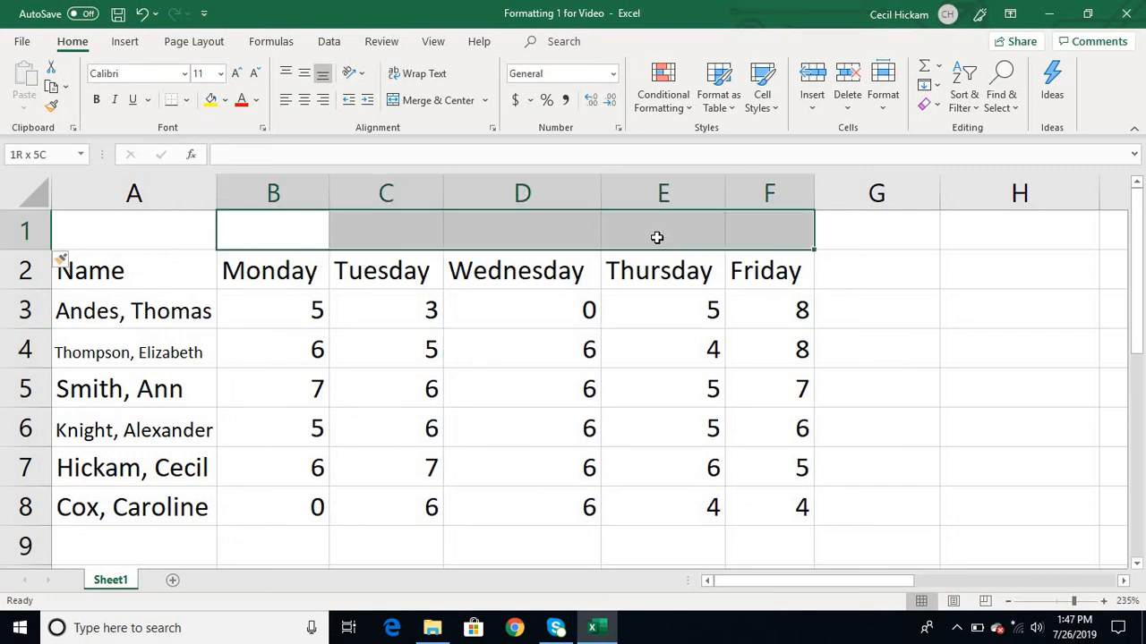
pyautogui.click(657, 237)
pyautogui.click(496, 238)
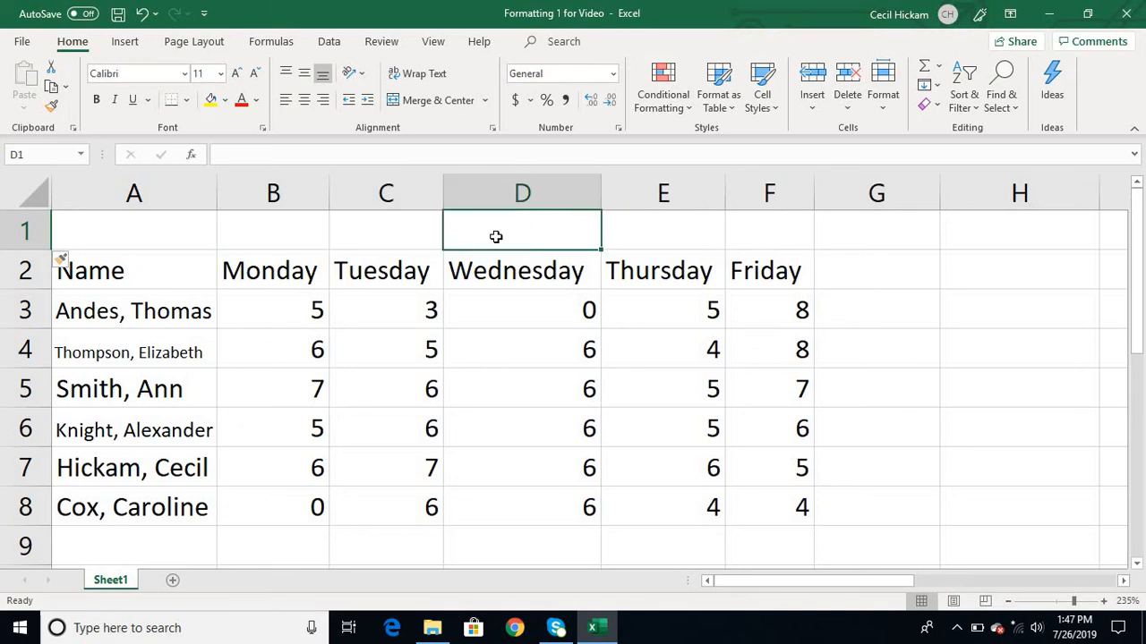
pyautogui.moveTo(322, 236); pyautogui.dragTo(739, 243)
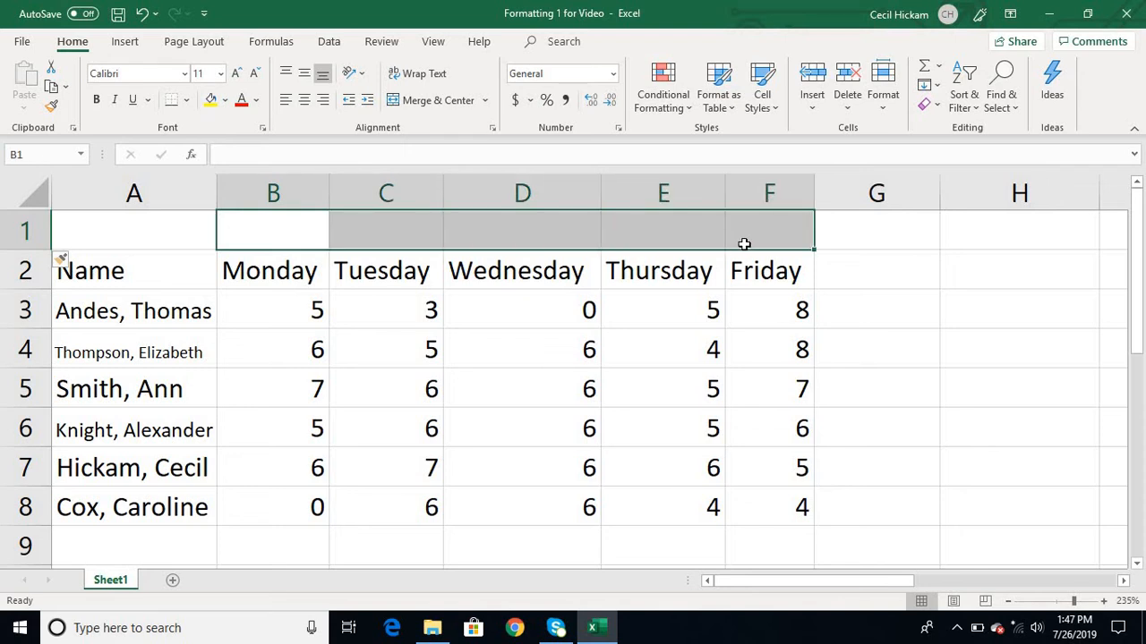
pyautogui.click(492, 131)
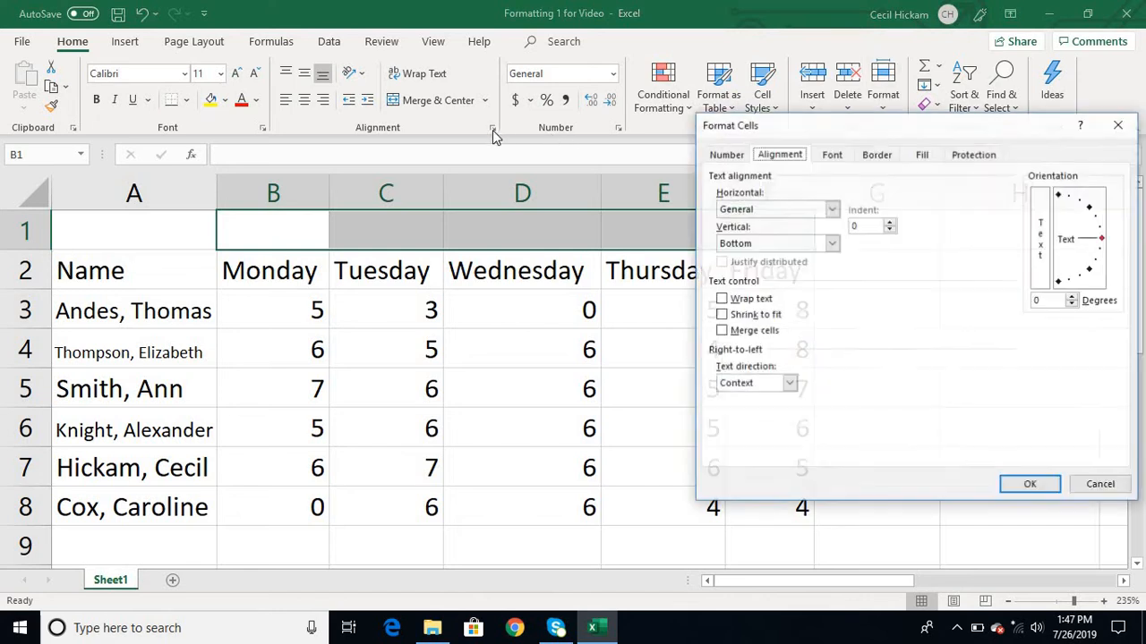
pyautogui.click(722, 331)
pyautogui.click(1033, 487)
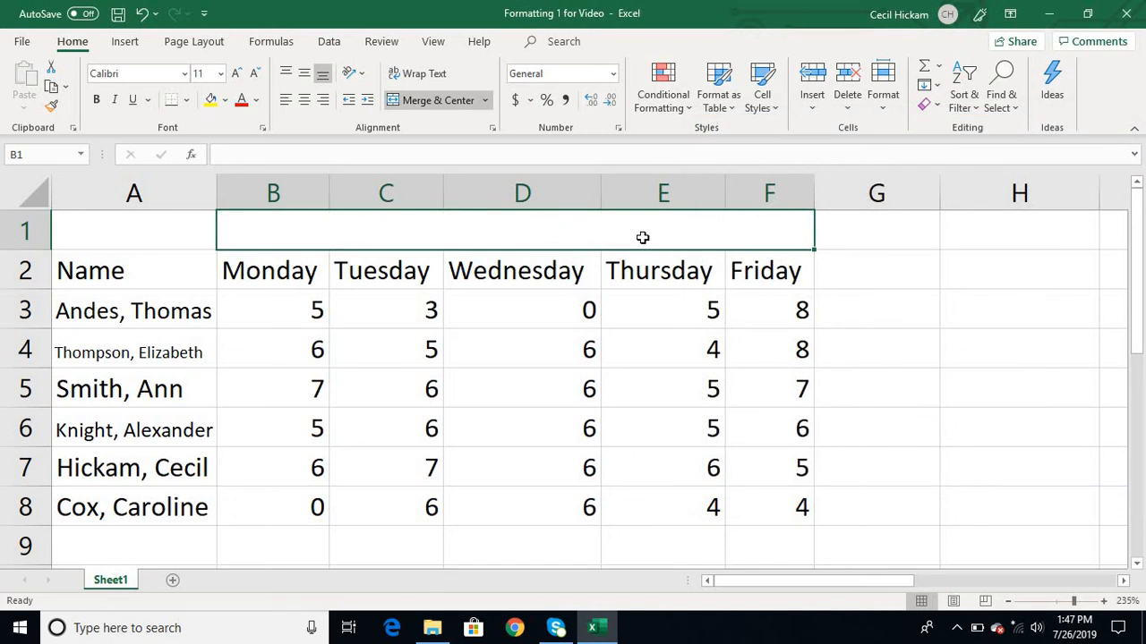
pyautogui.write('Week 1')
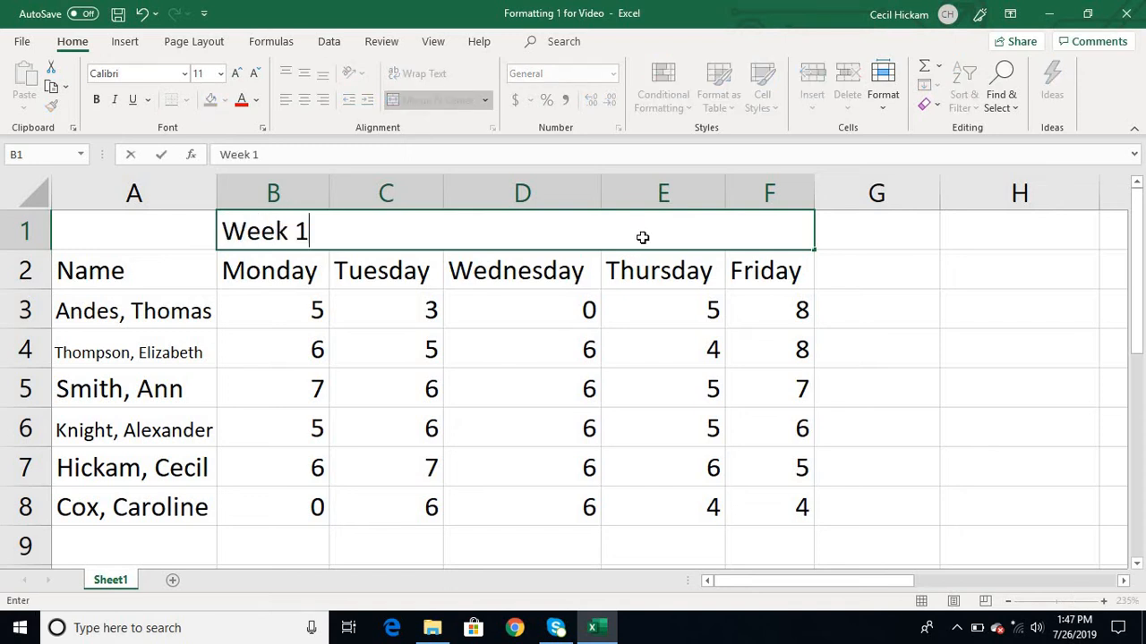
pyautogui.press('Return')
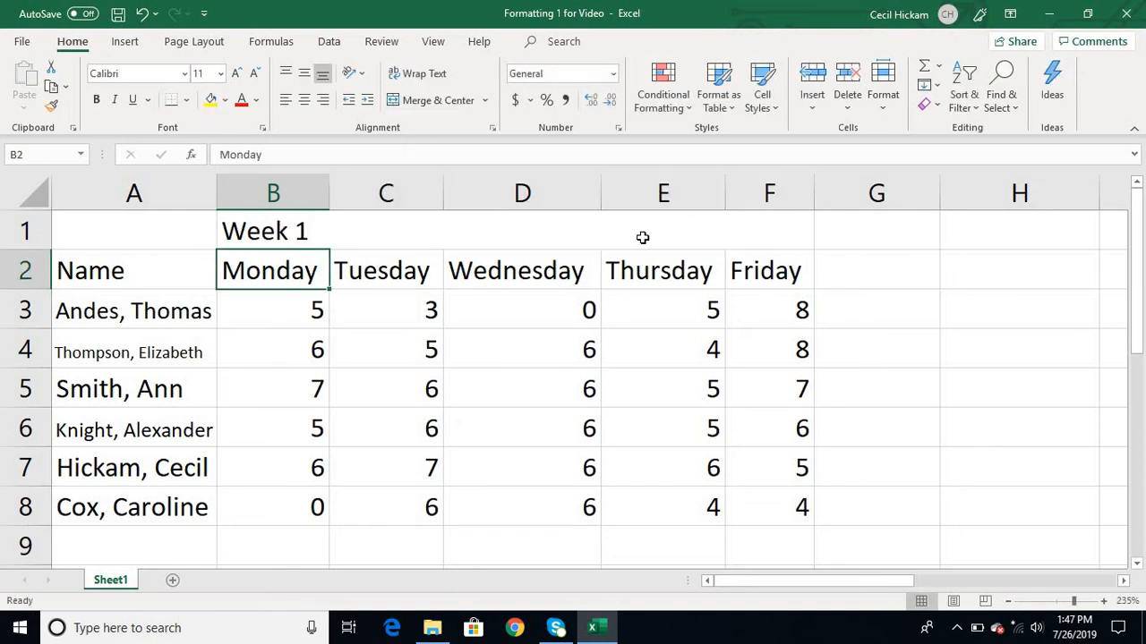
# - Center the "Week 1" heading horizontally and vertically in its merged cell, with row 1 enlarged to several times its height
pyautogui.click(641, 237)
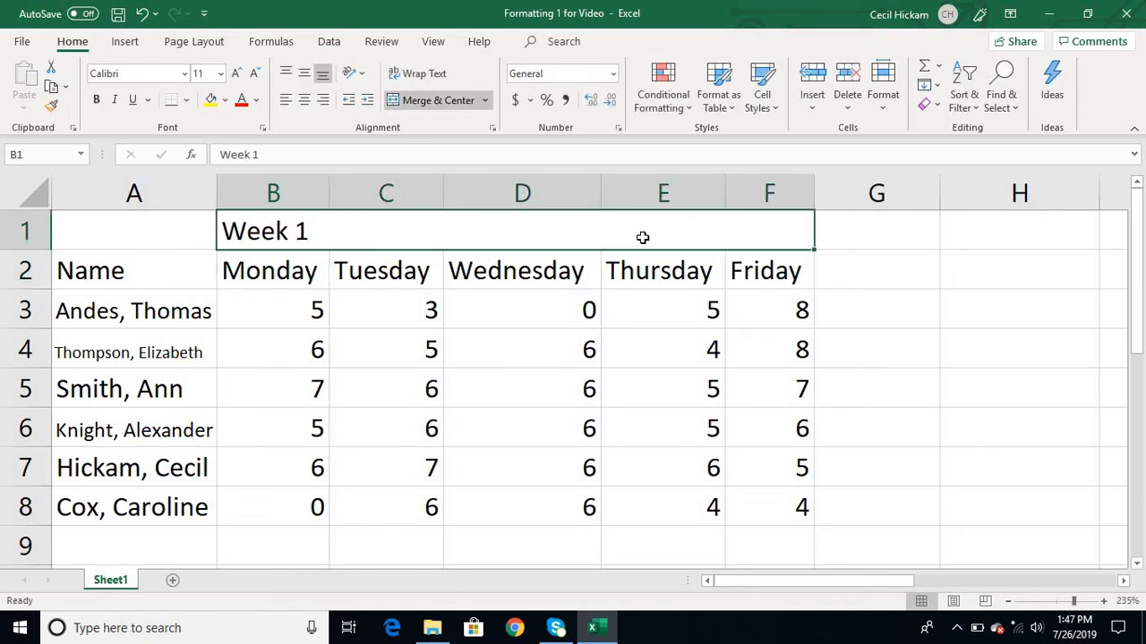
pyautogui.click(304, 100)
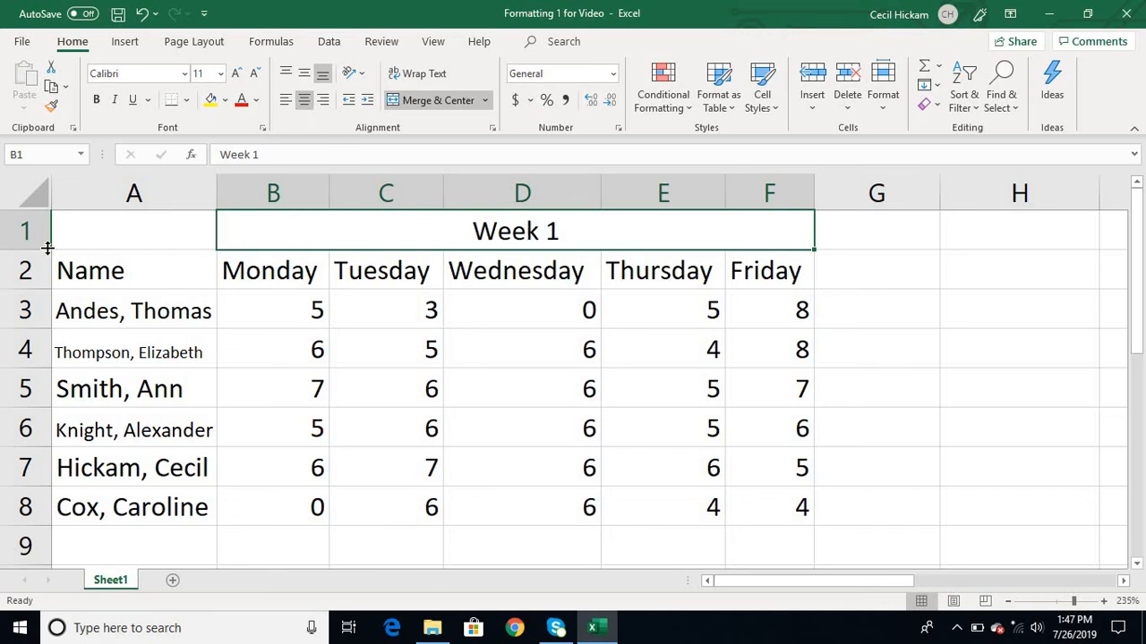
pyautogui.moveTo(48, 248); pyautogui.dragTo(48, 346)
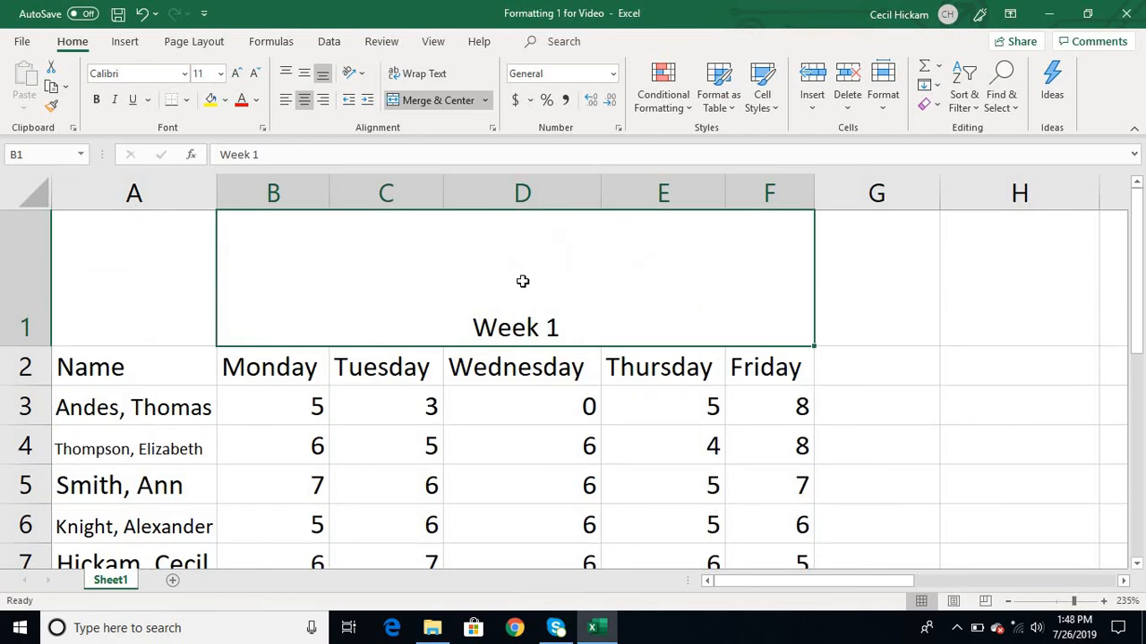
pyautogui.click(304, 77)
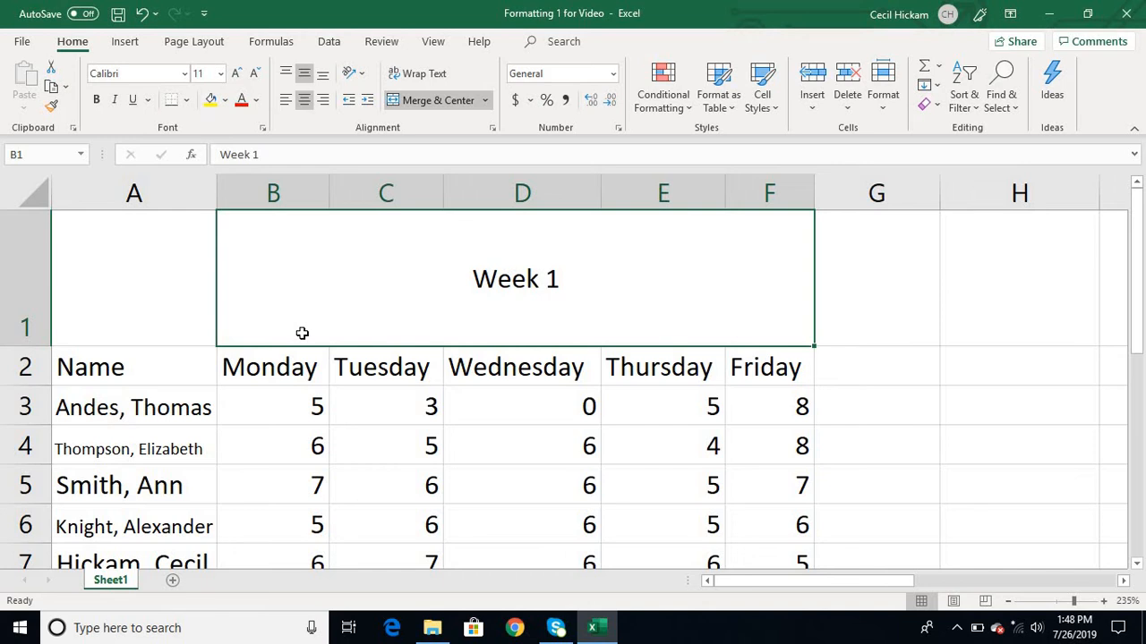
# - Add a new blank worksheet to the workbook and rename Sheet1 with the person's surname
pyautogui.scroll(-1, 302, 333)
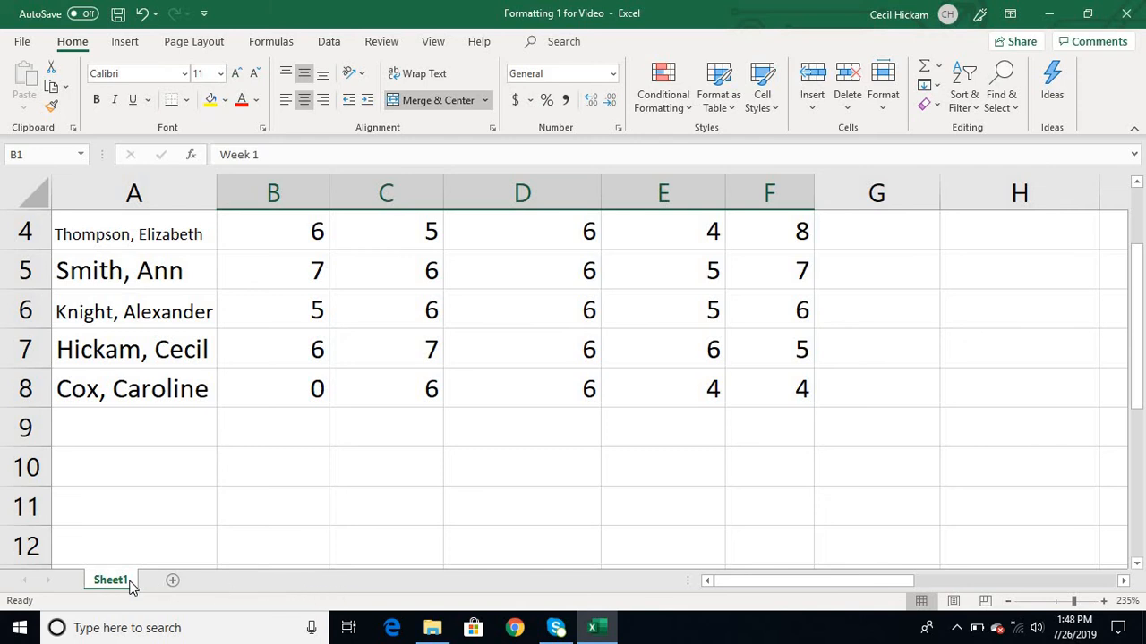
pyautogui.click(174, 582)
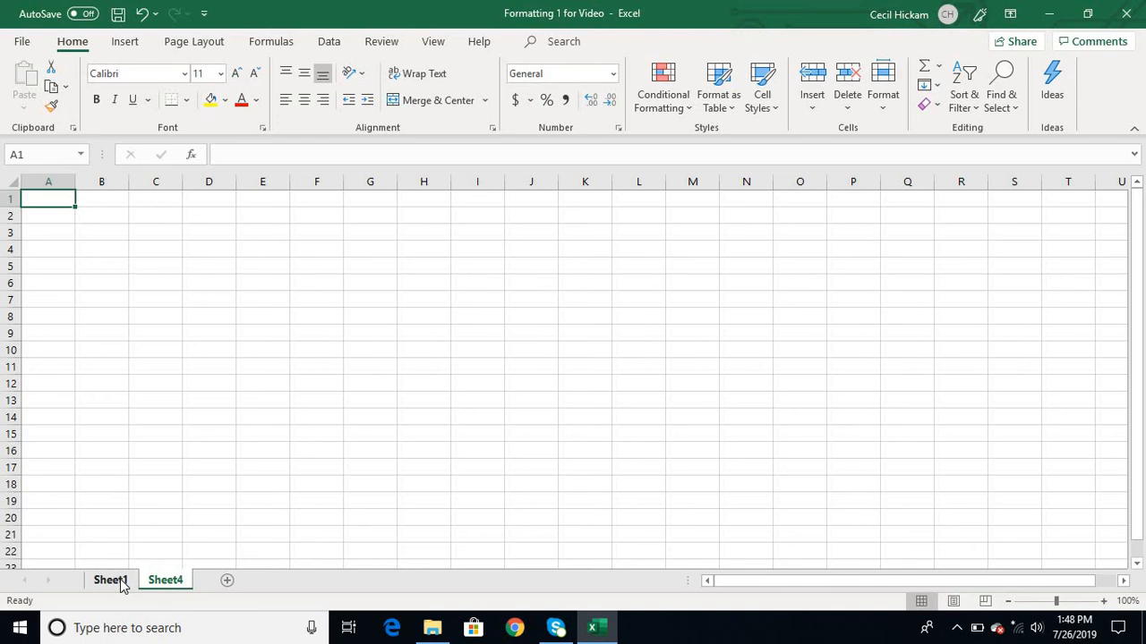
pyautogui.click(123, 582)
pyautogui.rightClick(123, 581)
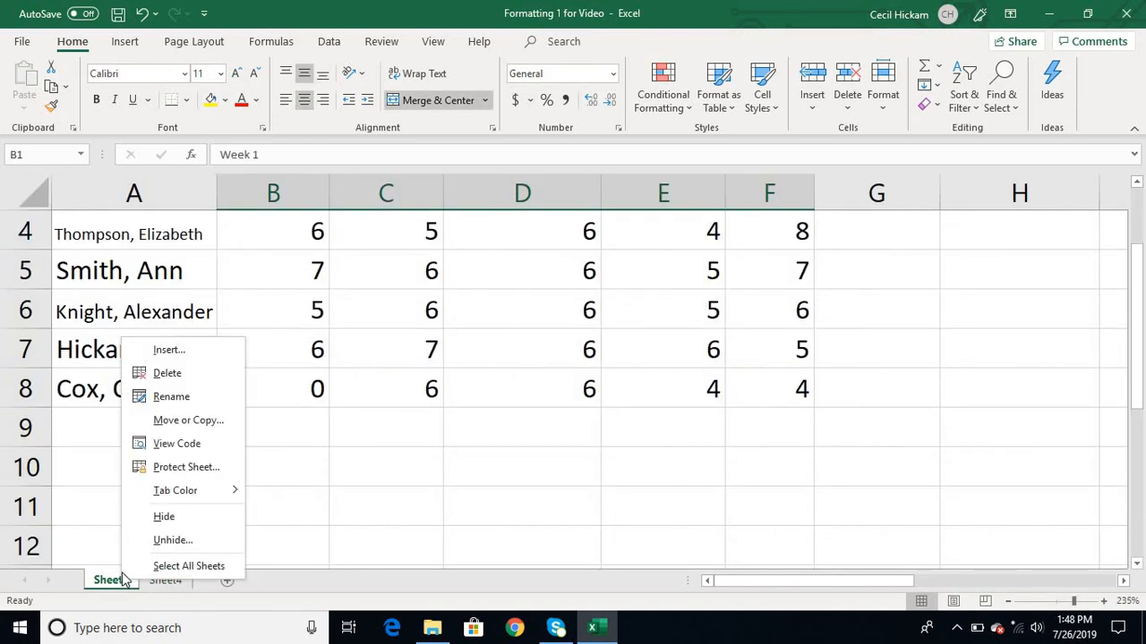
pyautogui.click(166, 397)
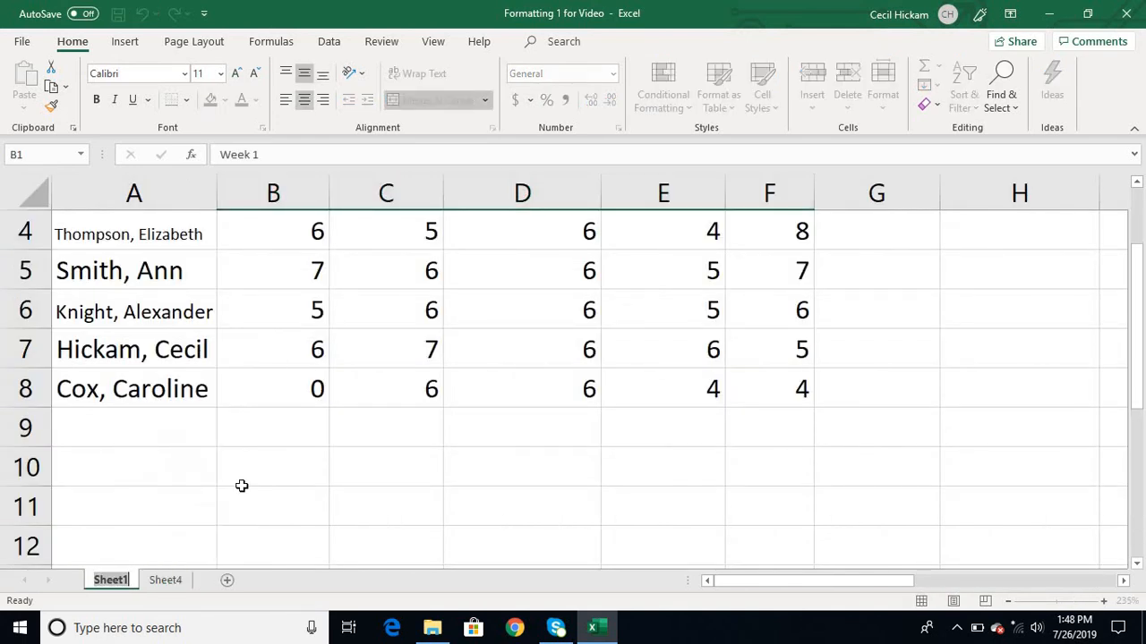
pyautogui.write('Hickam')
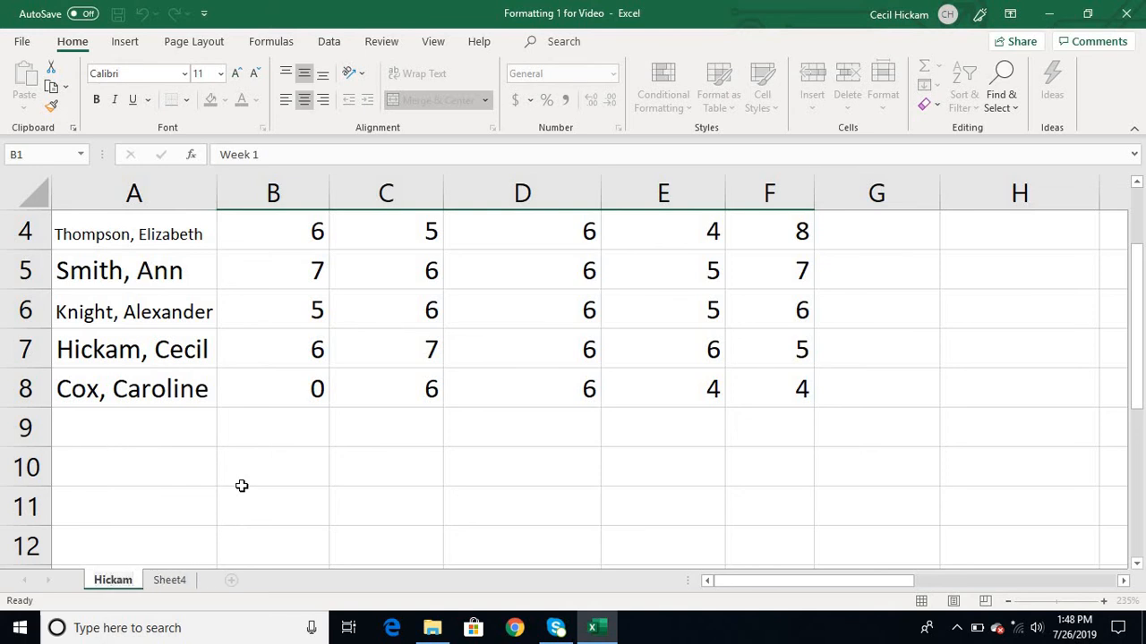
pyautogui.click(192, 546)
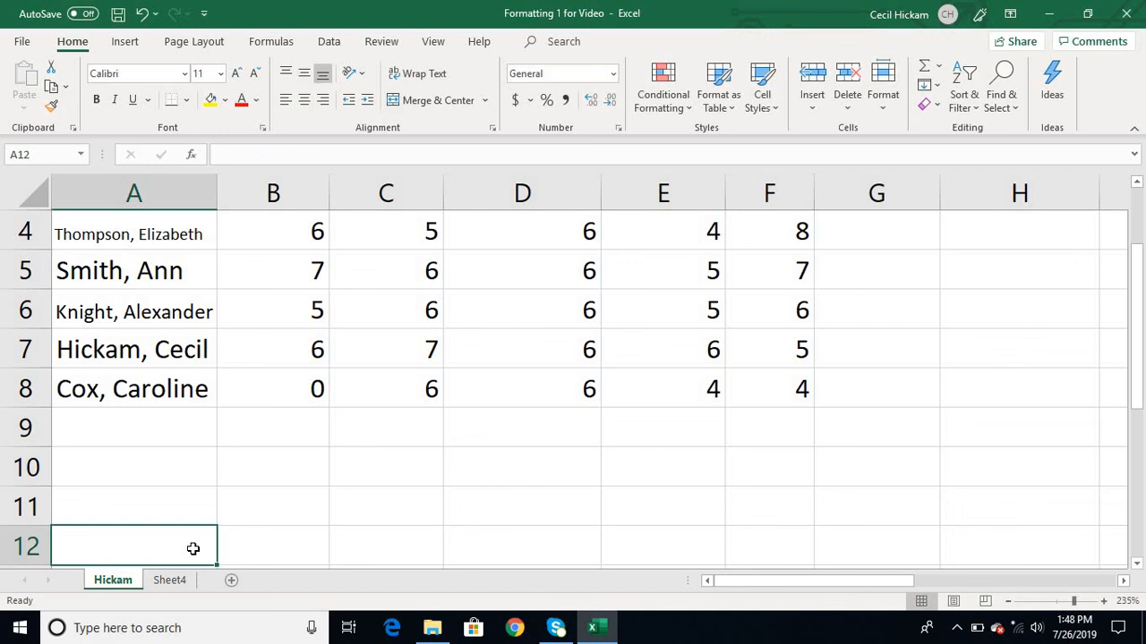
# - Set the tab color of the renamed first sheet to the base theme blue
pyautogui.rightClick(130, 583)
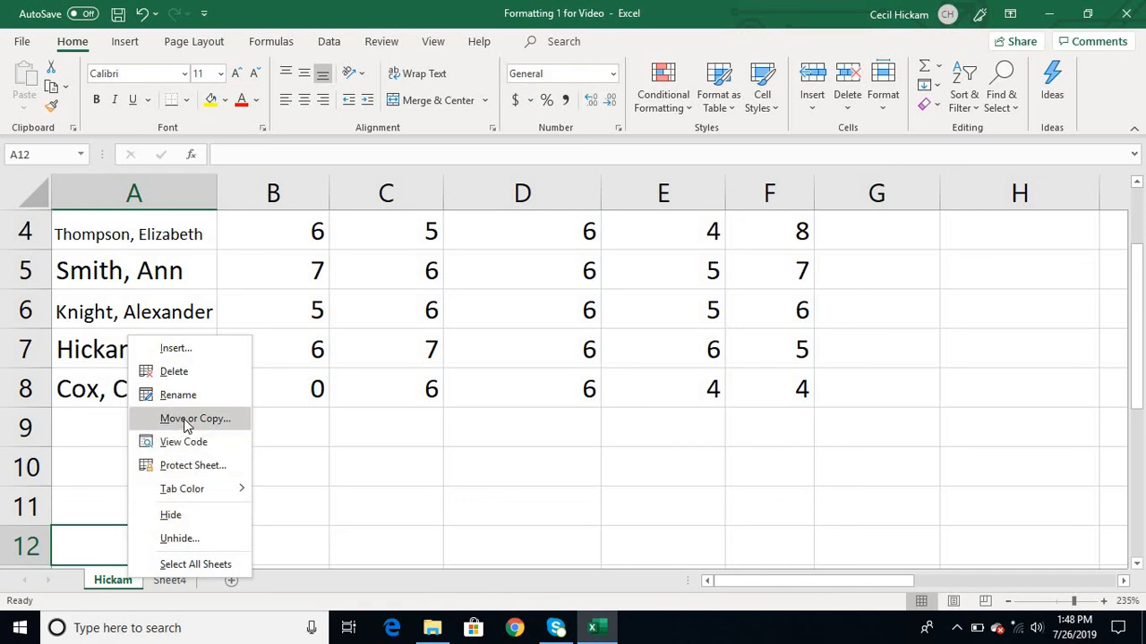
pyautogui.moveTo(229, 490)
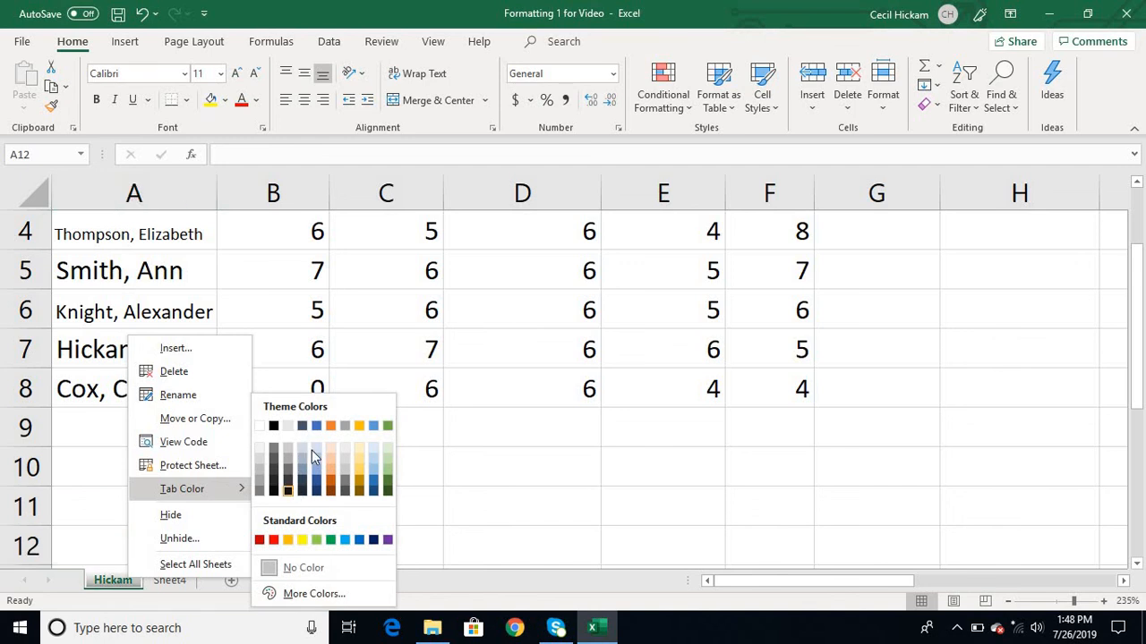
pyautogui.click(314, 427)
pyautogui.click(289, 517)
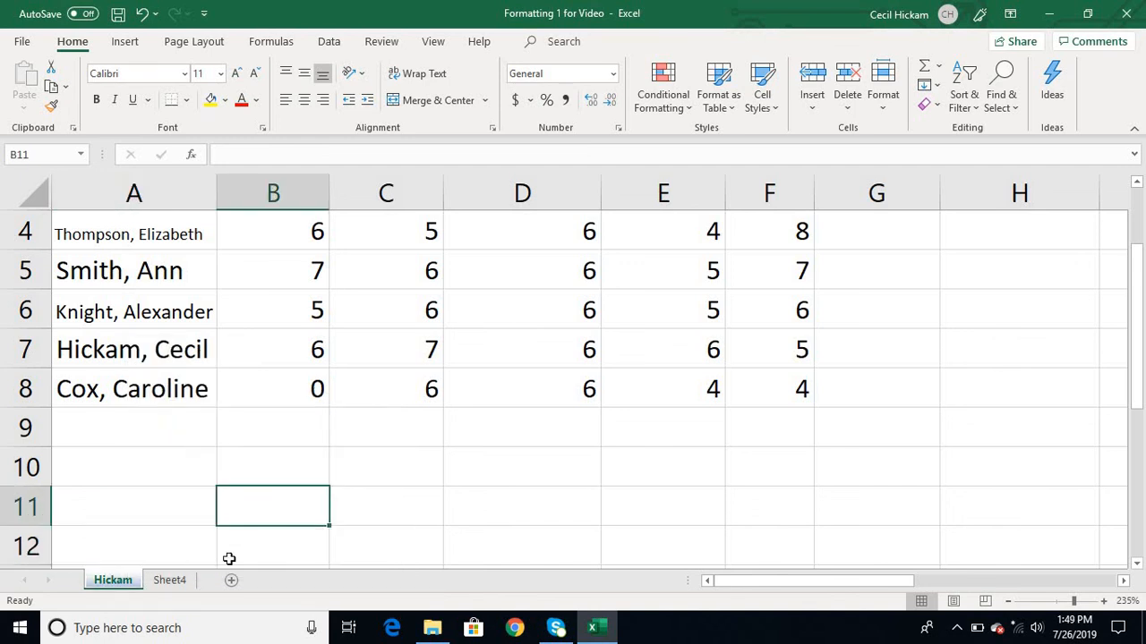
pyautogui.click(219, 568)
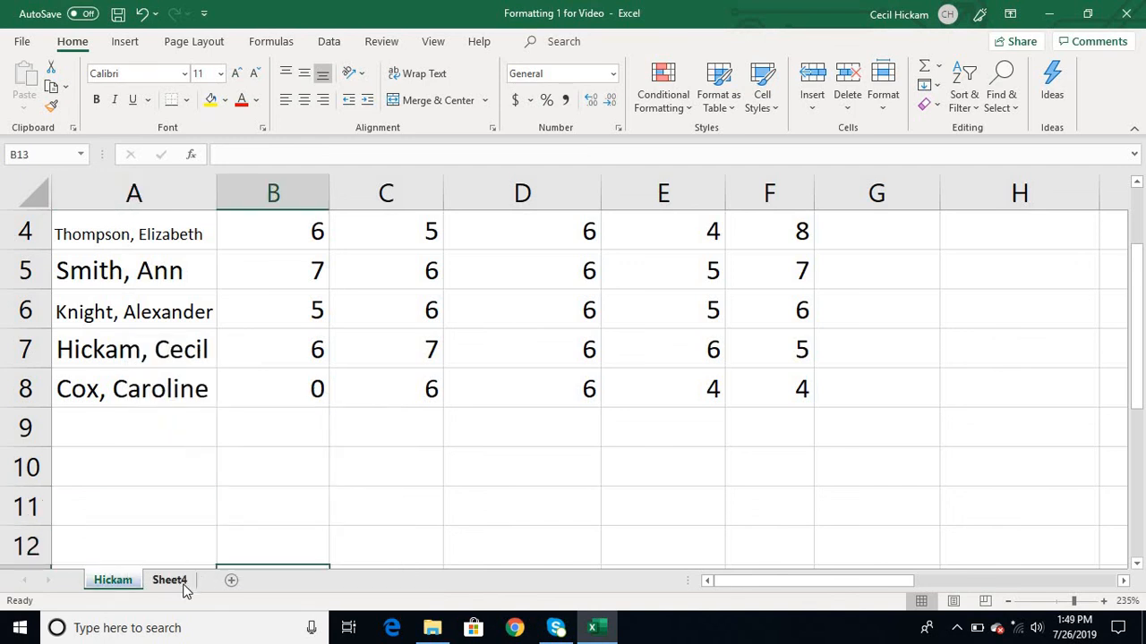
# - Set the first sheet's tab color to a darker shade of the theme blue
pyautogui.rightClick(126, 584)
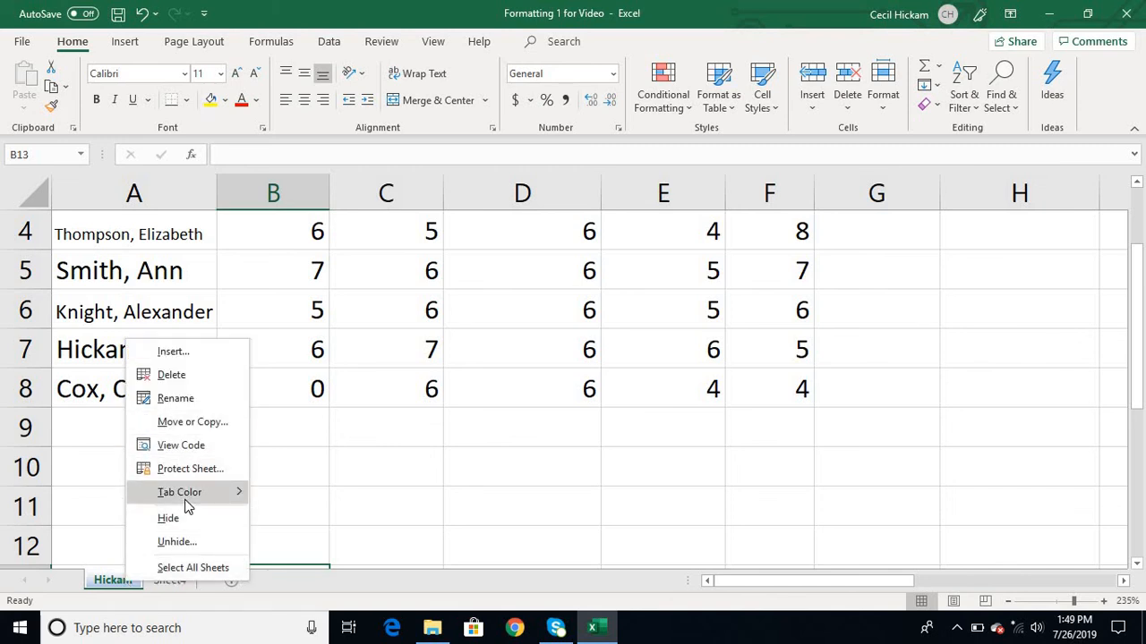
pyautogui.moveTo(199, 493)
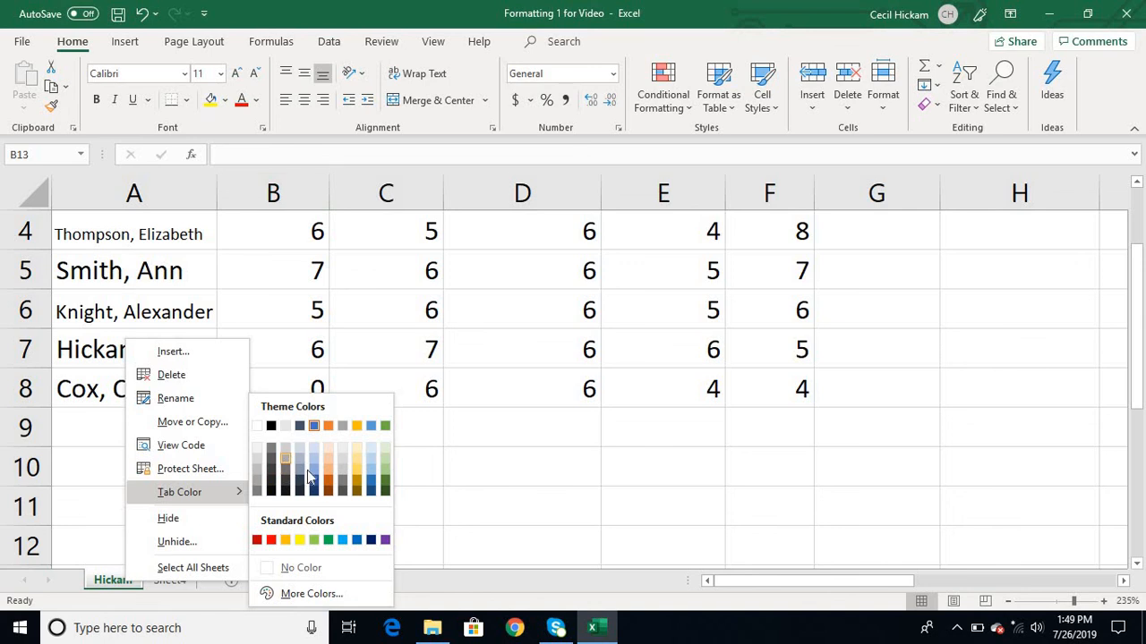
pyautogui.click(315, 475)
pyautogui.click(240, 504)
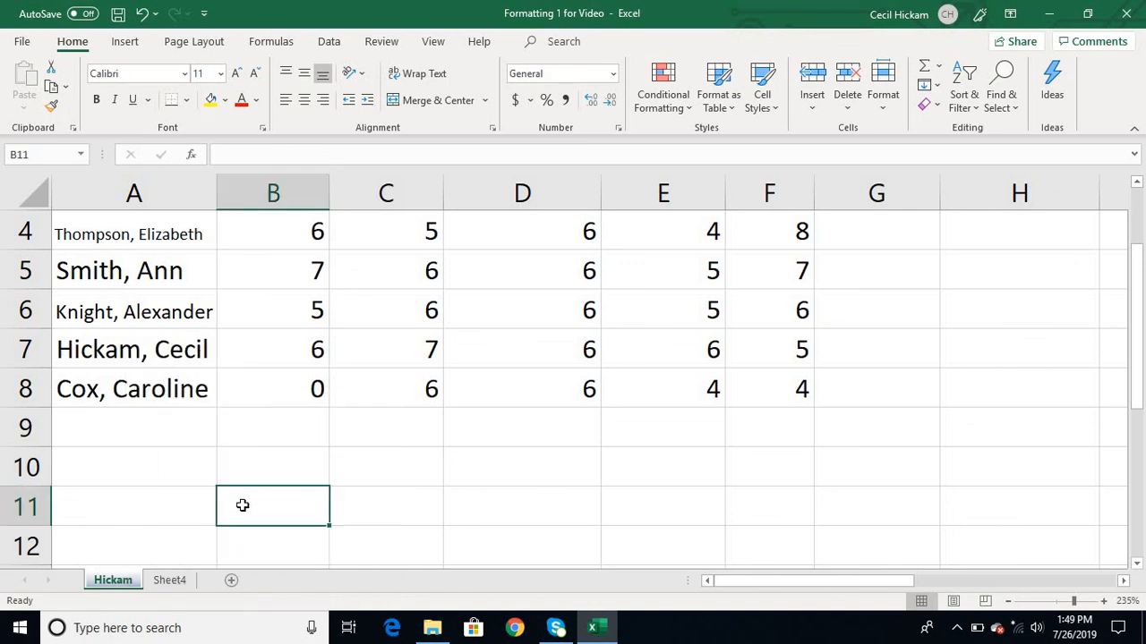
# - Set the tab color of Sheet4 to standard red and compare both tabs with each sheet active in turn
pyautogui.click(169, 582)
pyautogui.rightClick(170, 587)
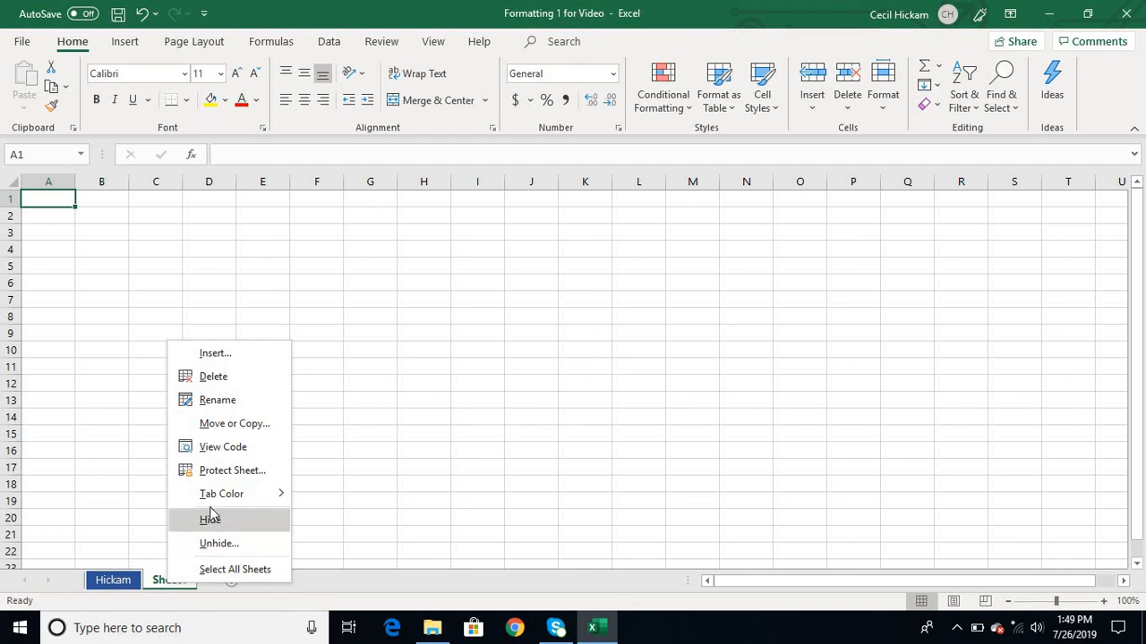
pyautogui.moveTo(222, 493)
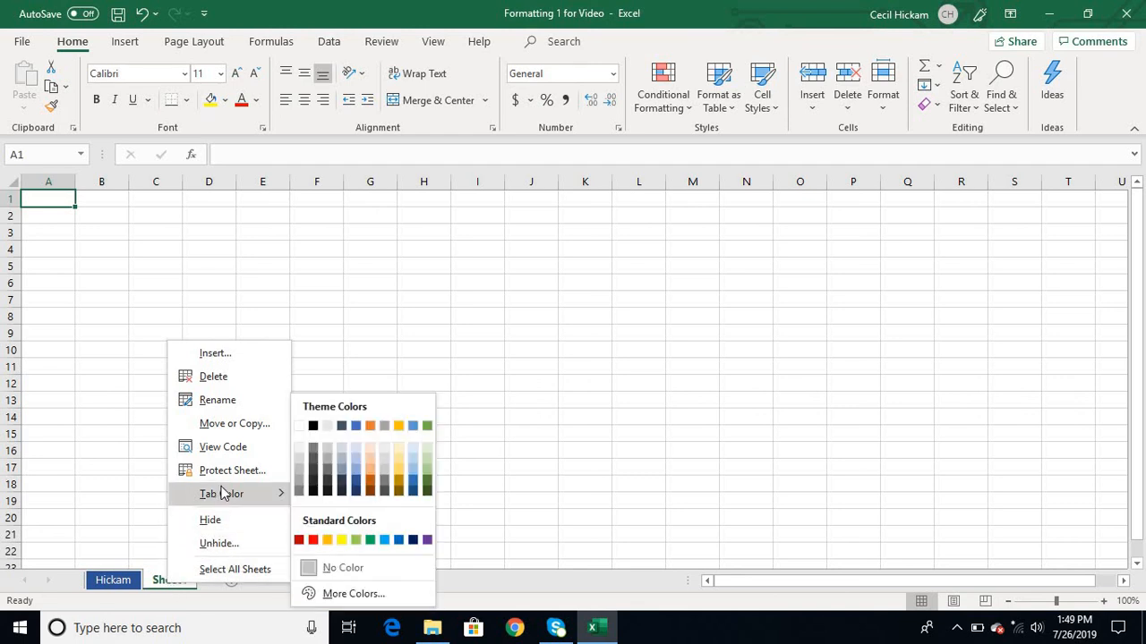
pyautogui.click(314, 541)
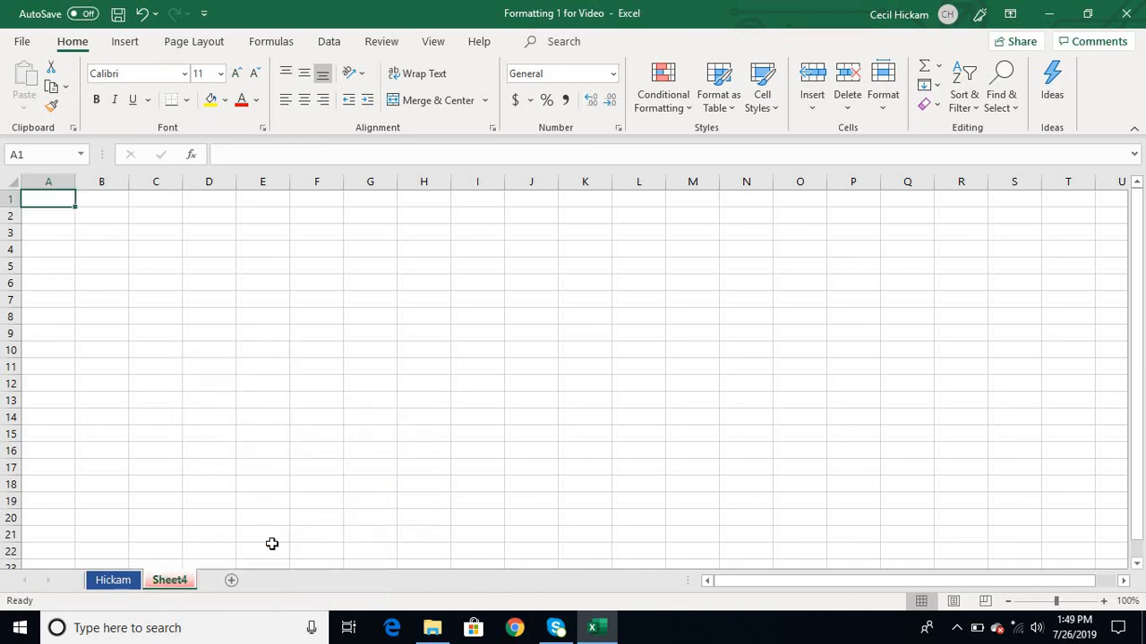
pyautogui.click(114, 582)
pyautogui.click(148, 534)
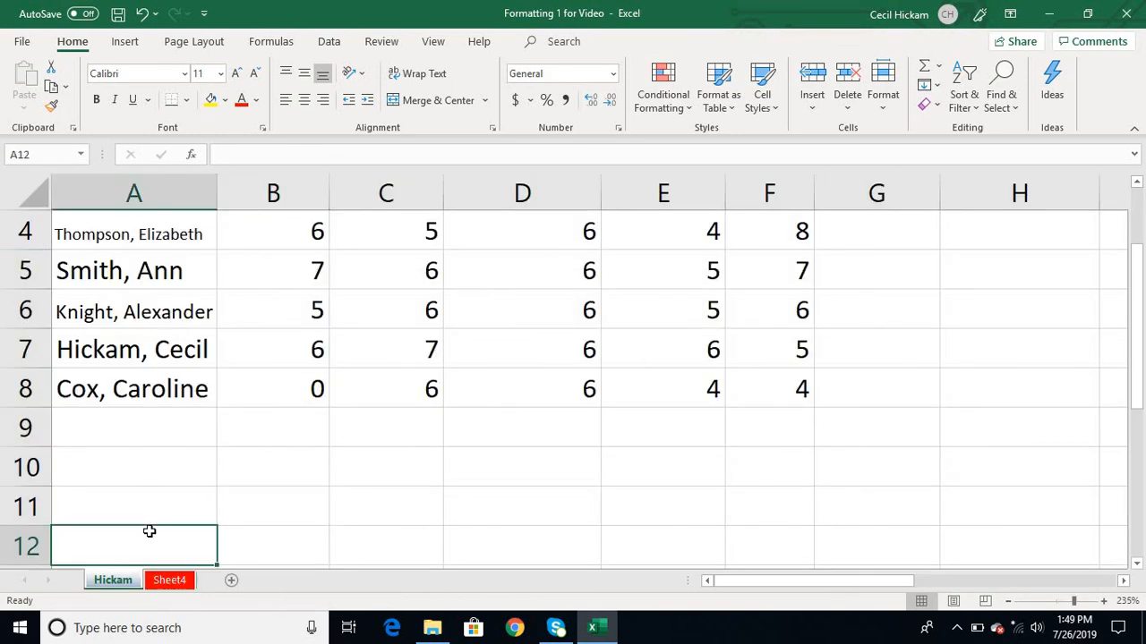
pyautogui.click(175, 581)
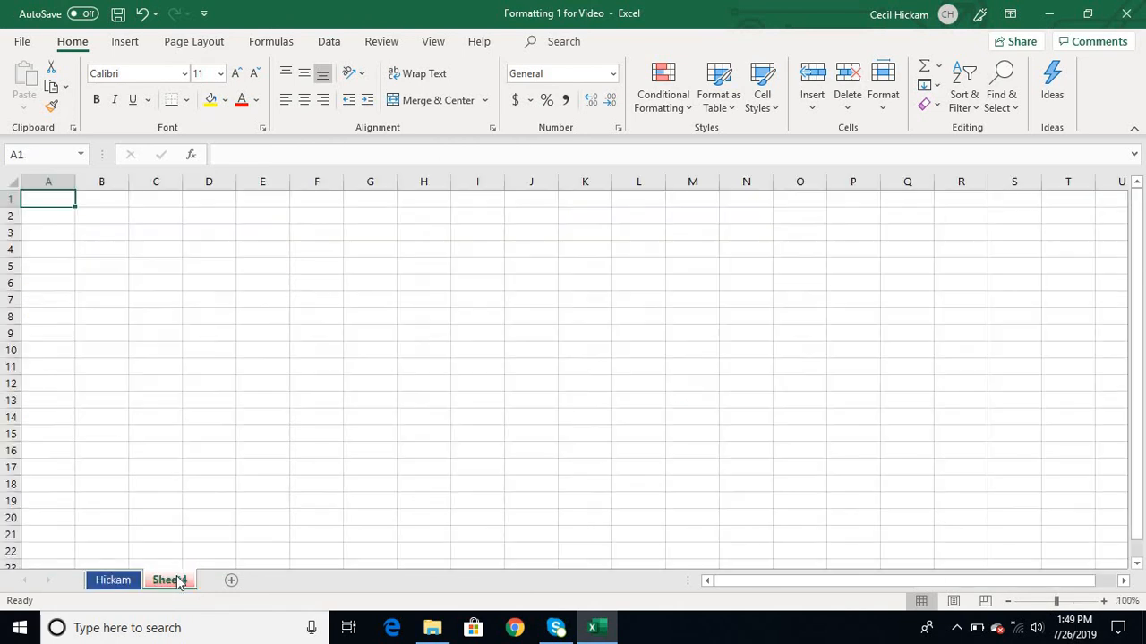